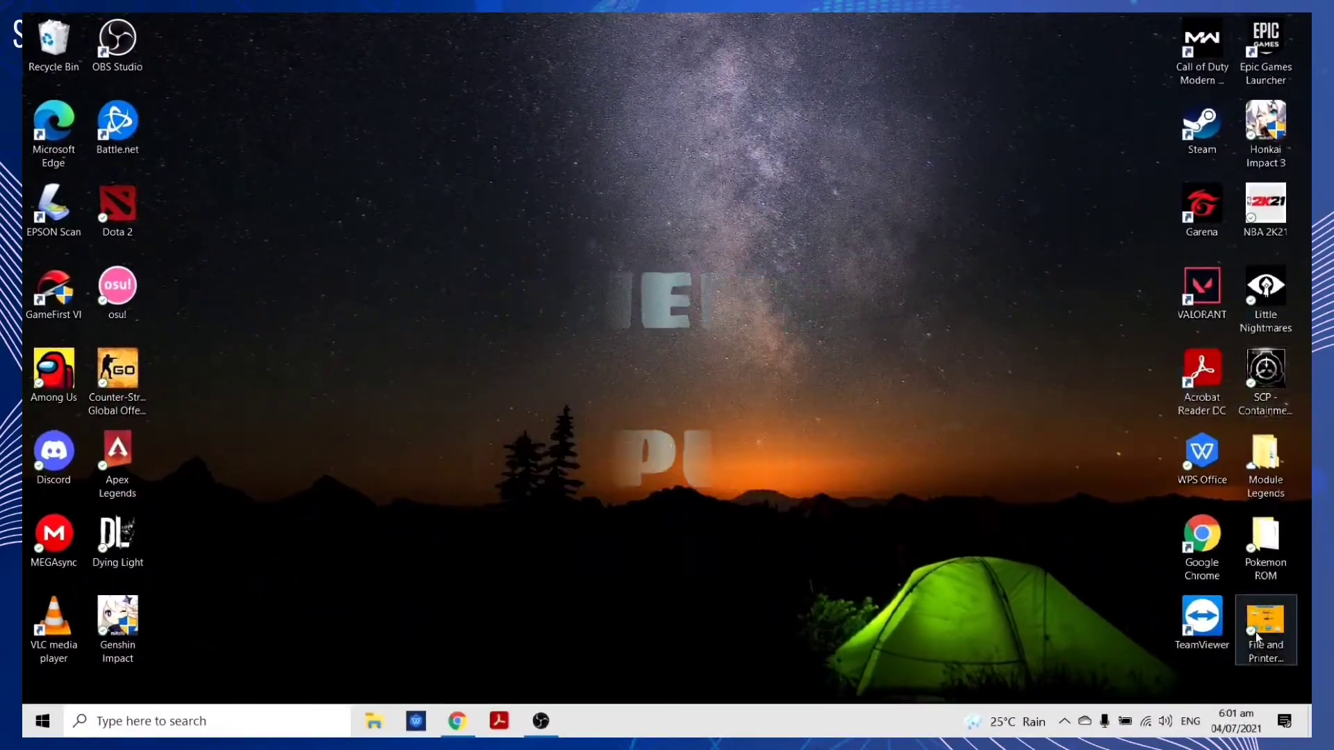
Turn off Set time automatically in the Date & time settings
right_click(1255, 725)
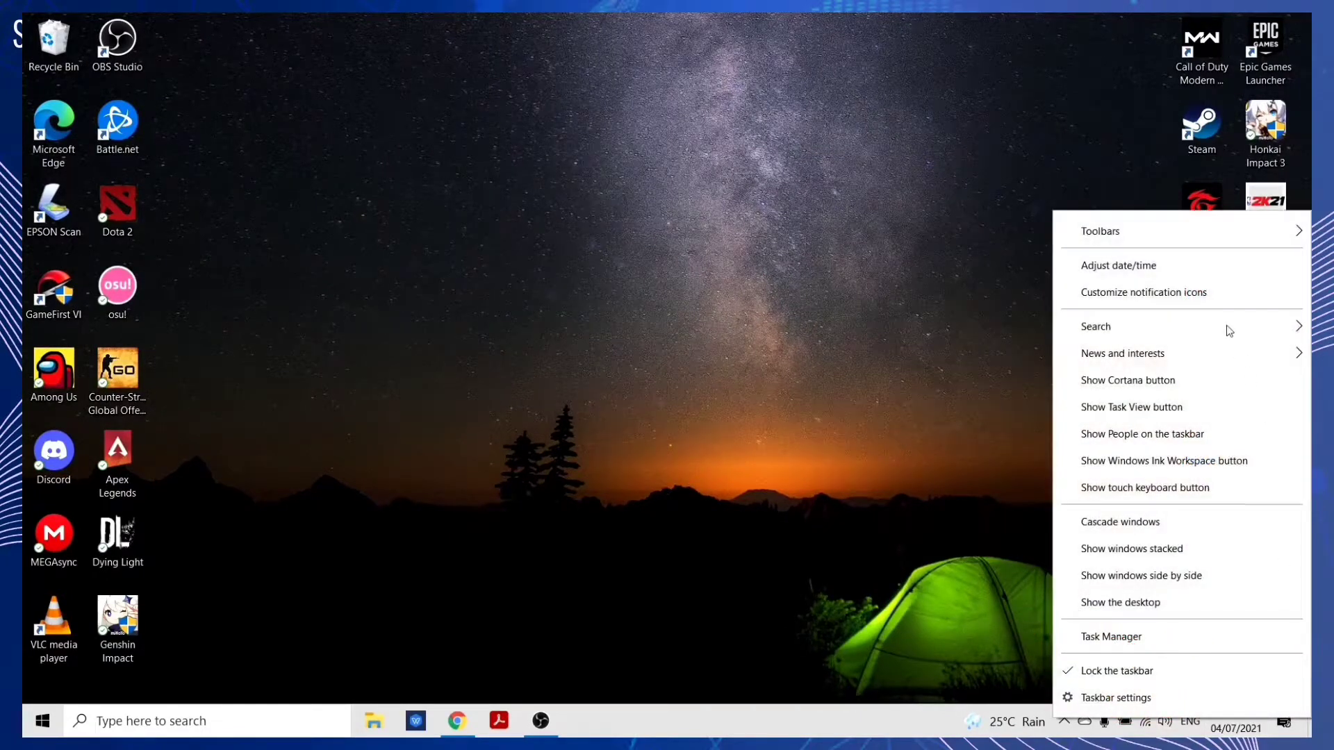
click(1187, 266)
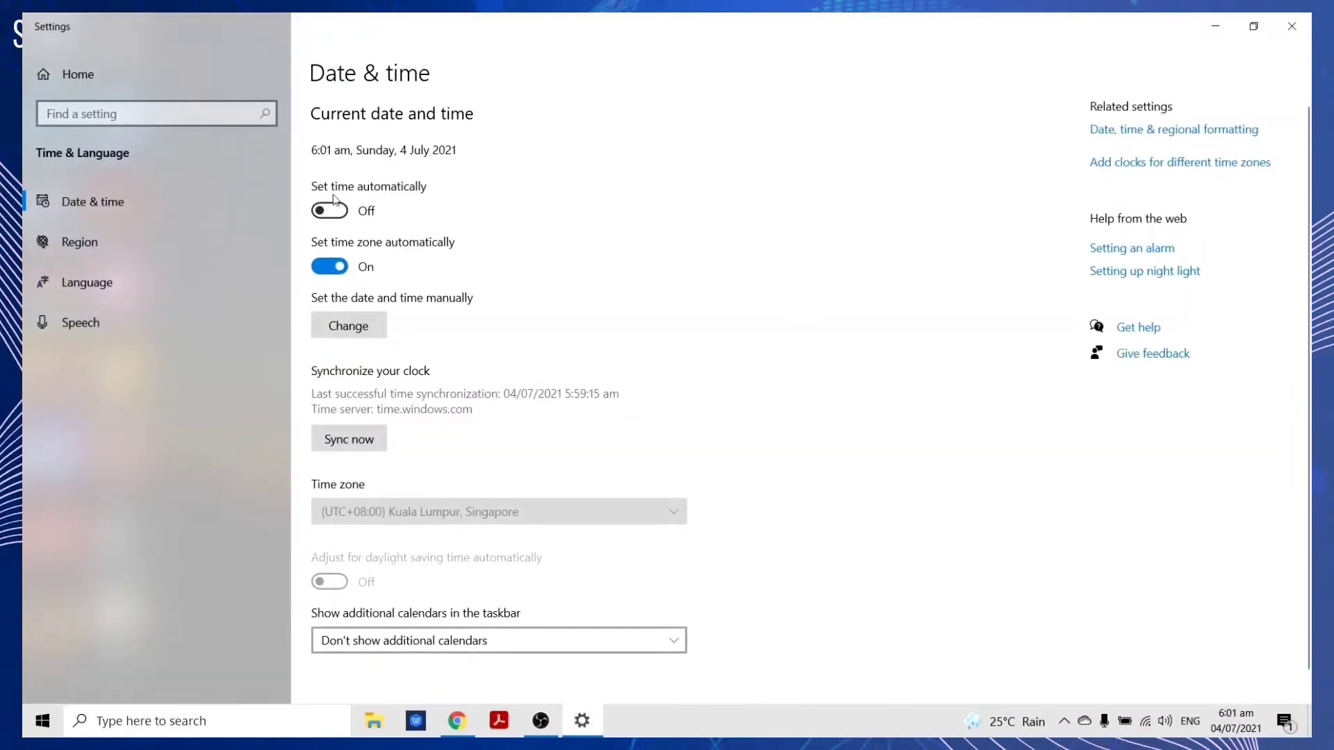
click(327, 210)
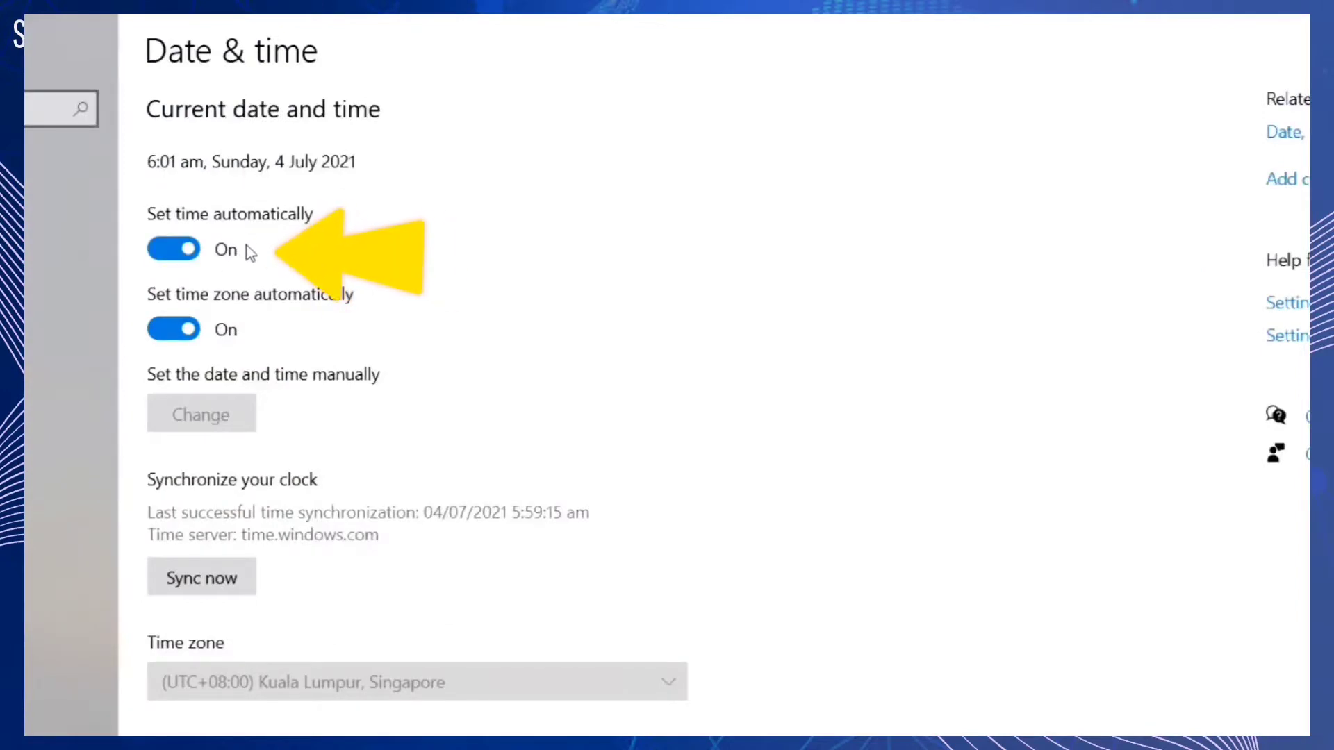
click(190, 260)
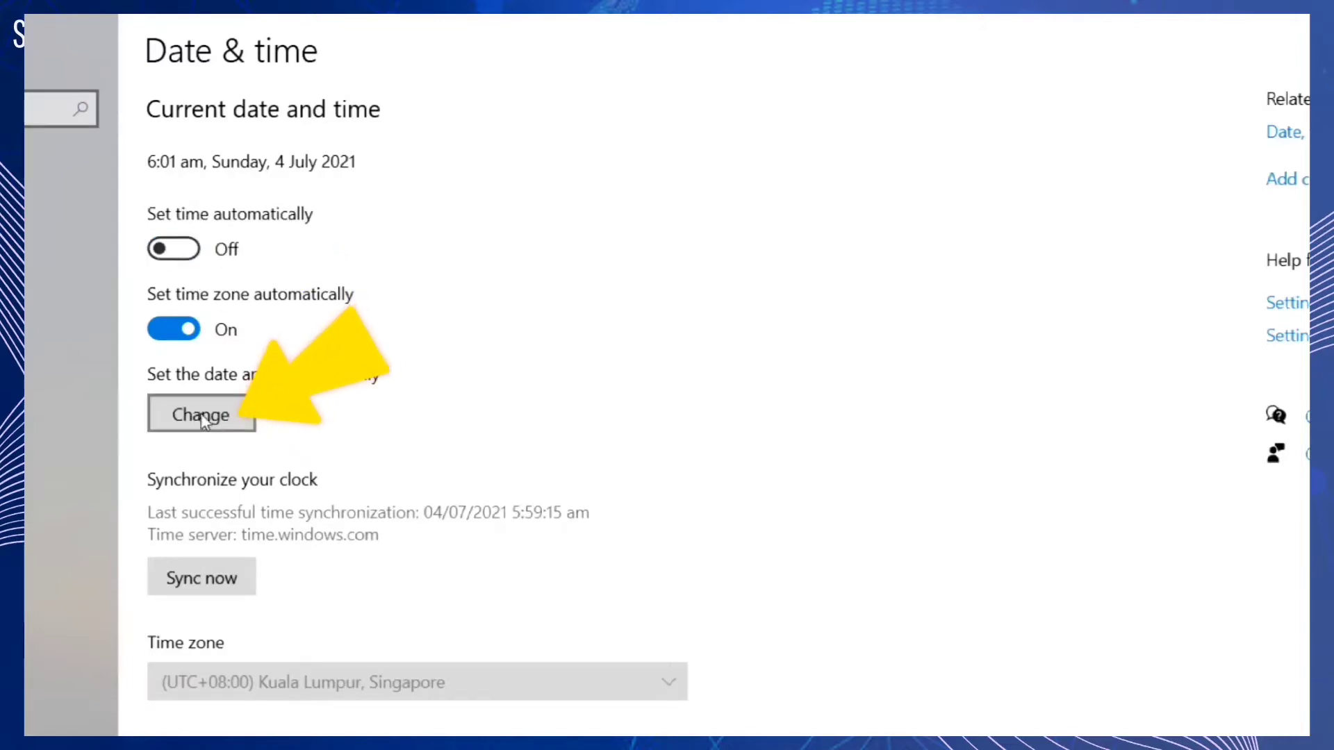
Manually set the clock to 6:02 am on 4 July 2021
click(201, 417)
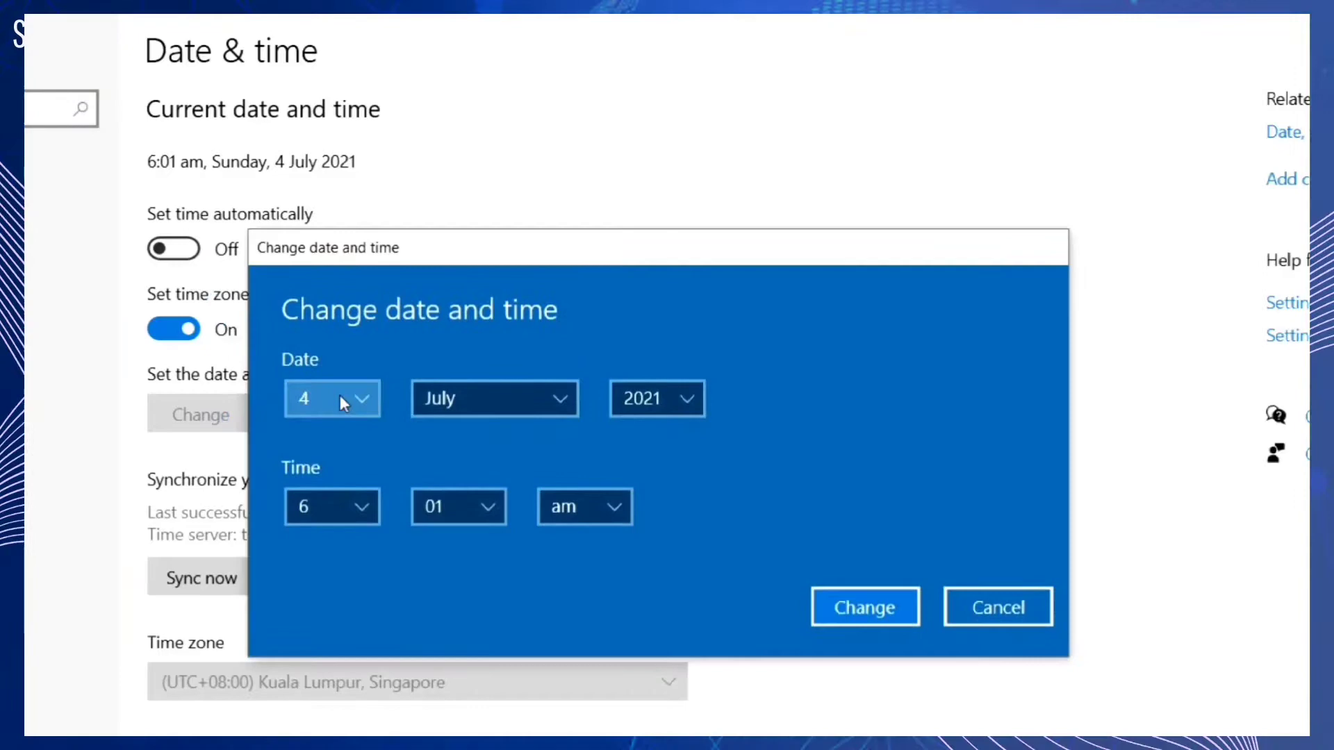
click(456, 398)
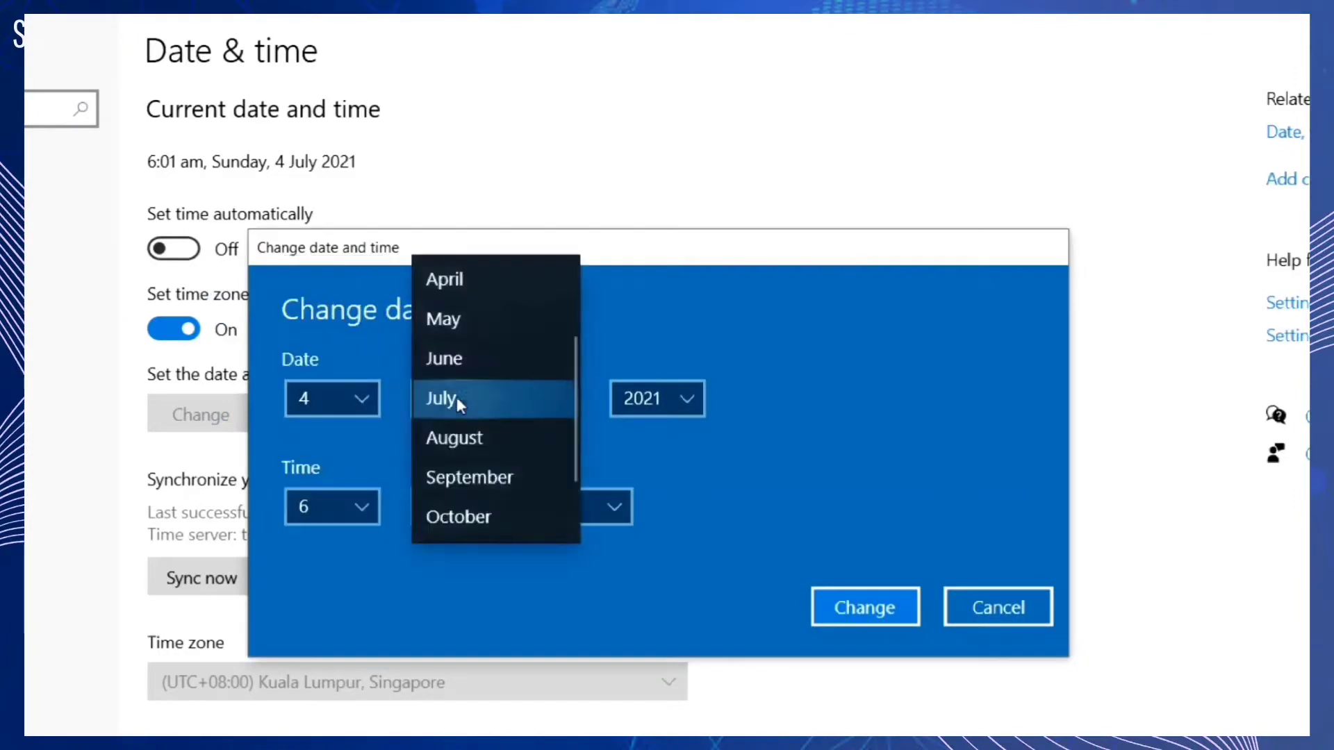
click(543, 390)
click(639, 389)
click(611, 396)
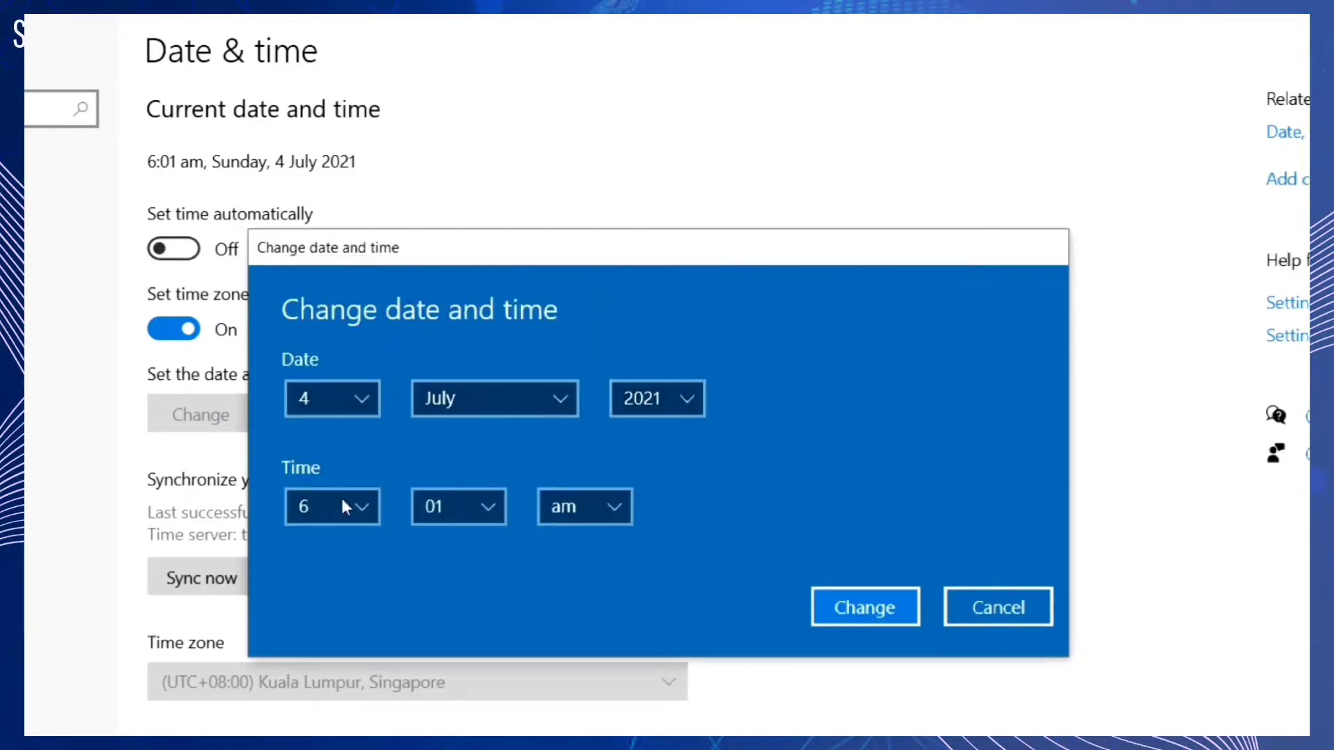
click(480, 508)
click(486, 529)
click(556, 510)
click(569, 511)
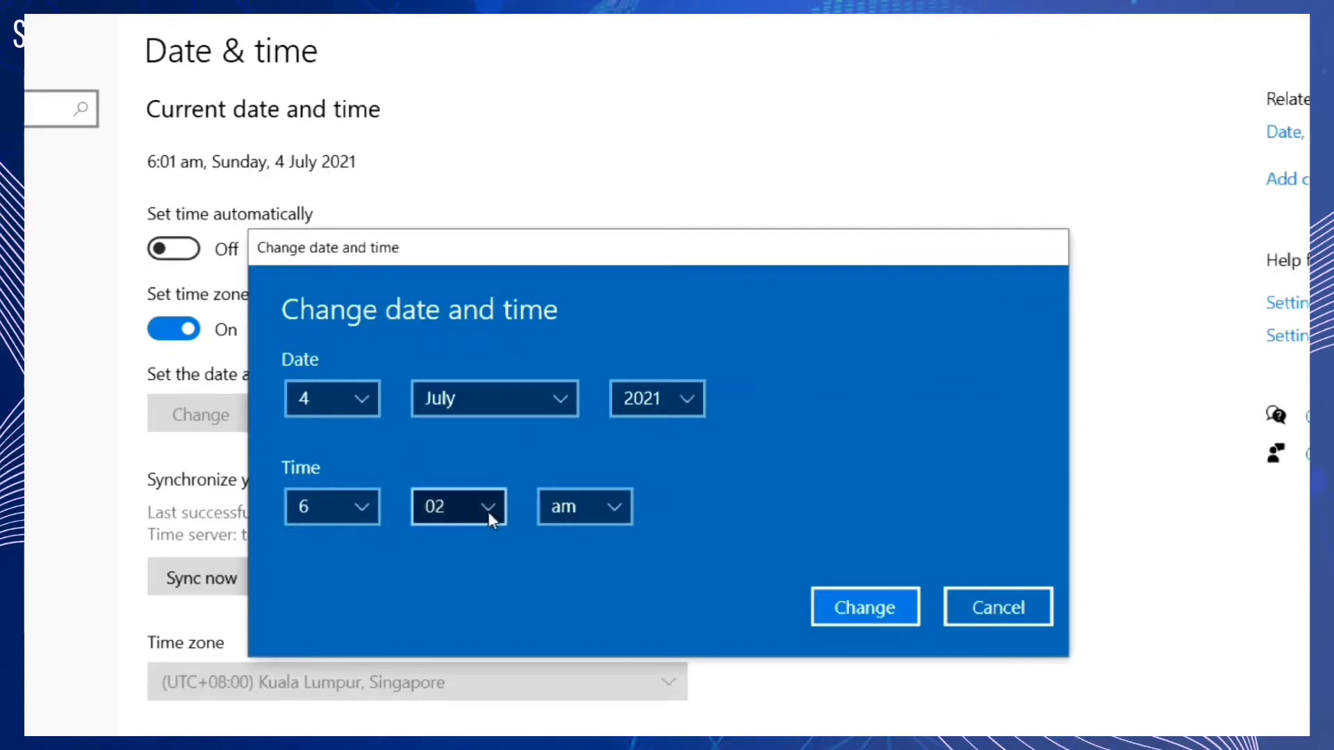
click(489, 515)
click(470, 506)
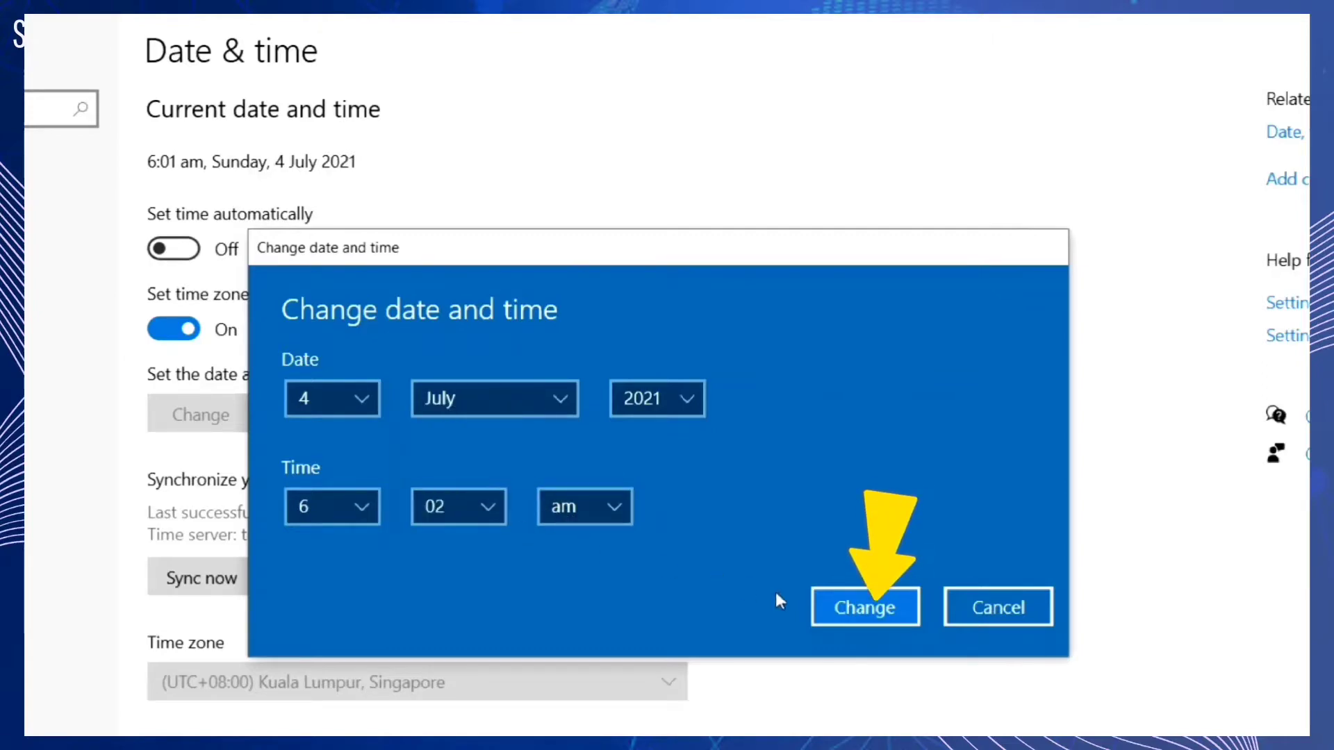
click(879, 615)
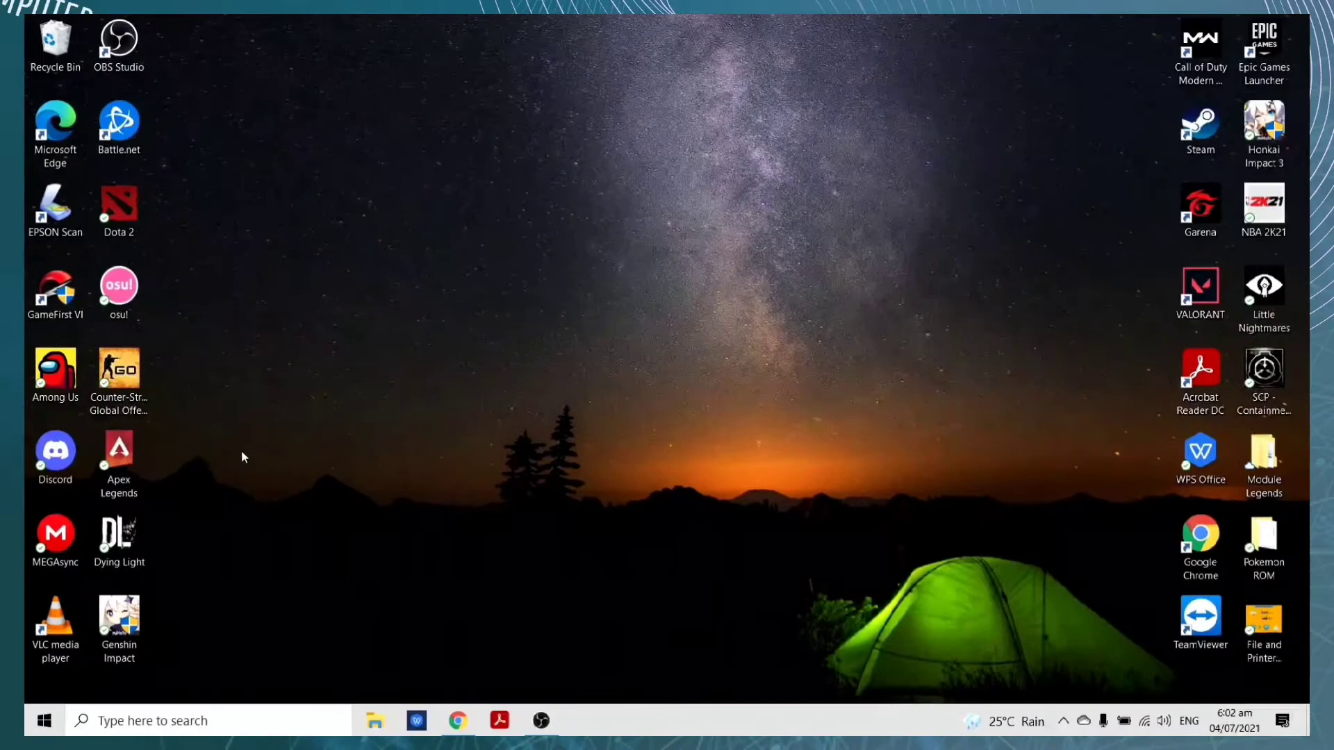
Rename the PC to wearepogi, join workgroup RIZAL10, and close System Properties
key(super+r)
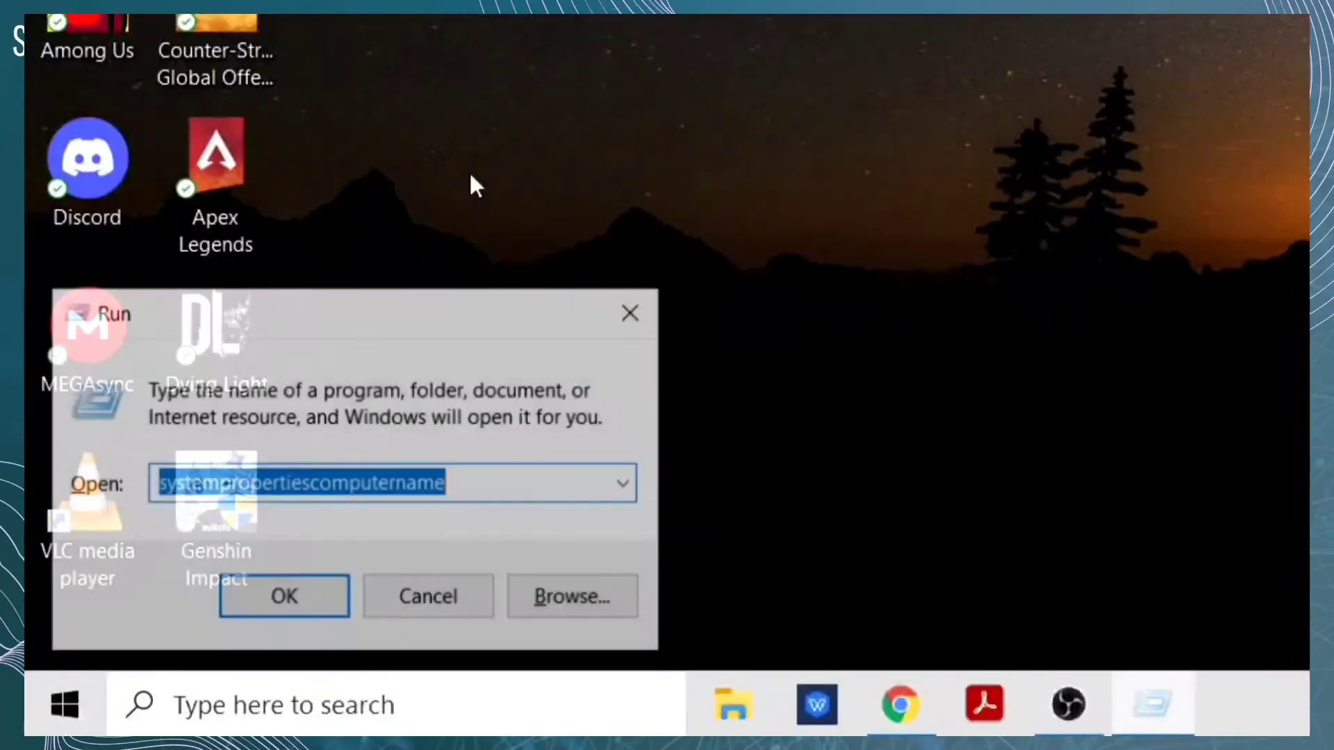
click(223, 610)
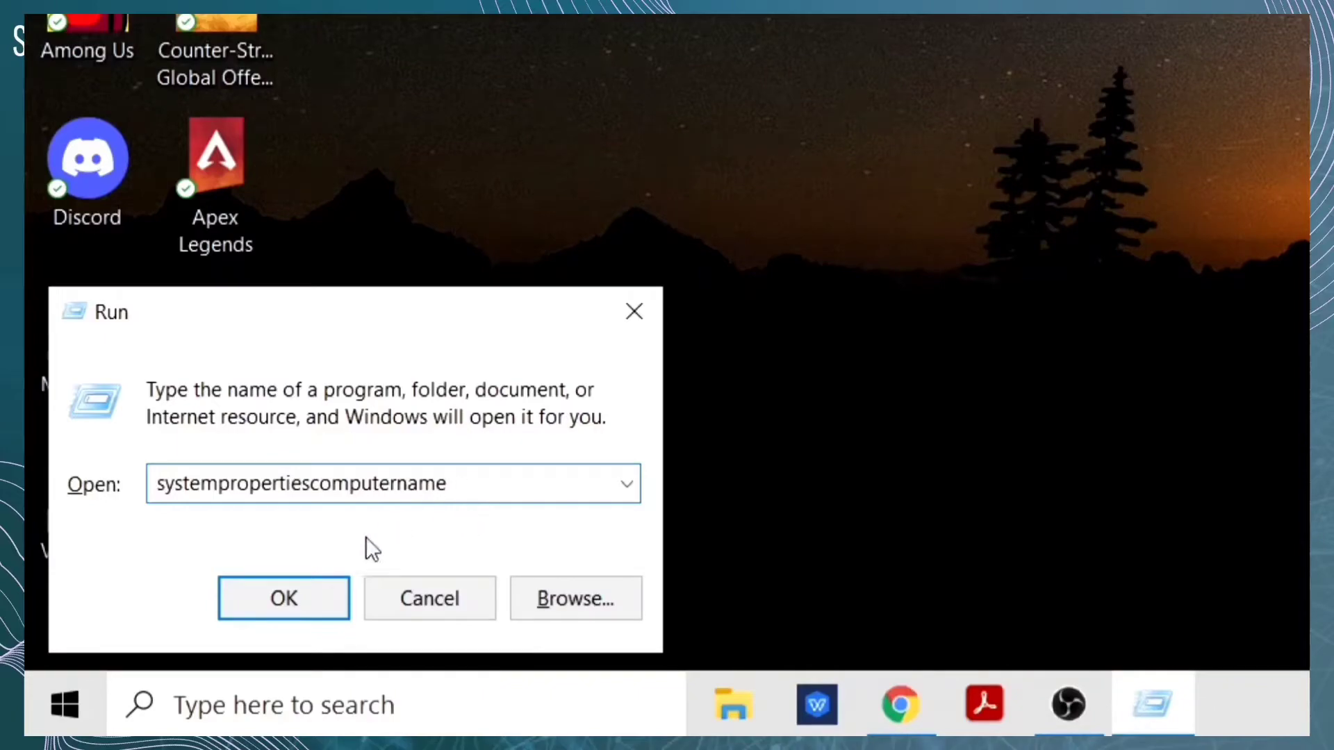
click(298, 594)
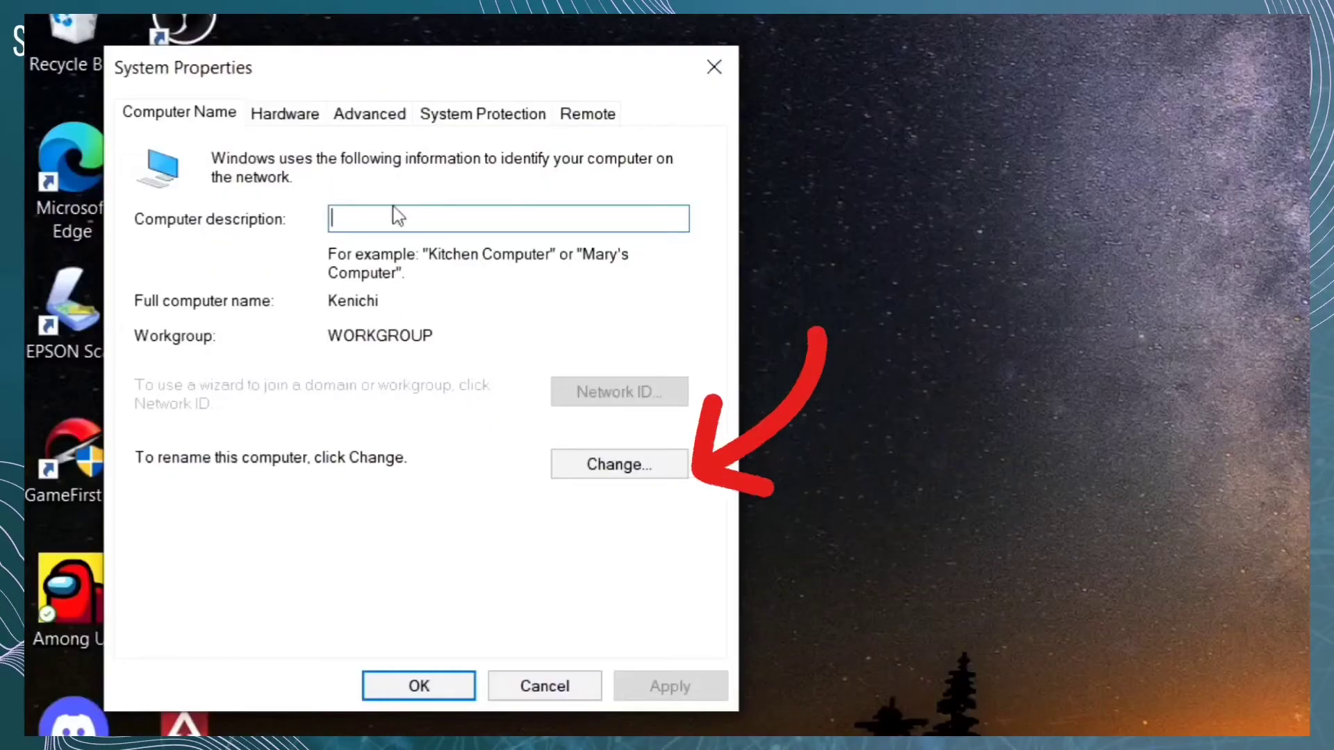
click(661, 466)
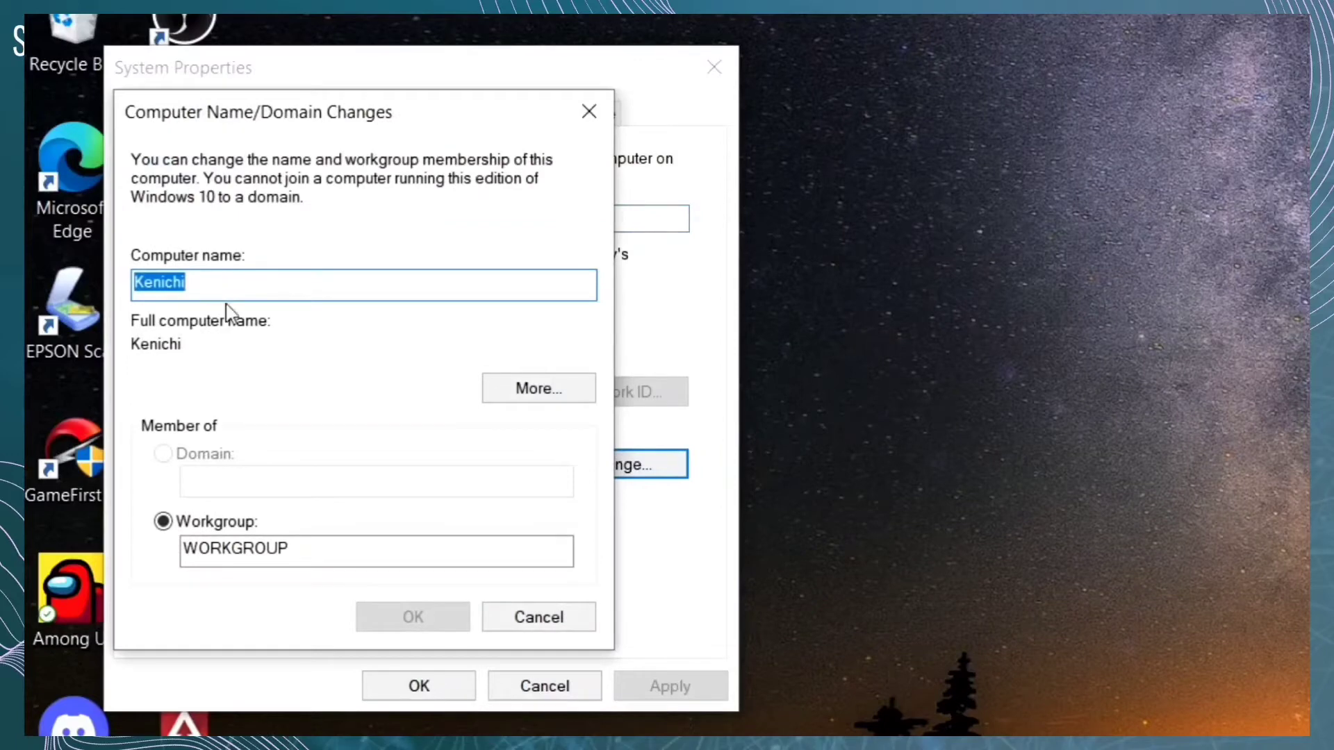
text(wearepogi)
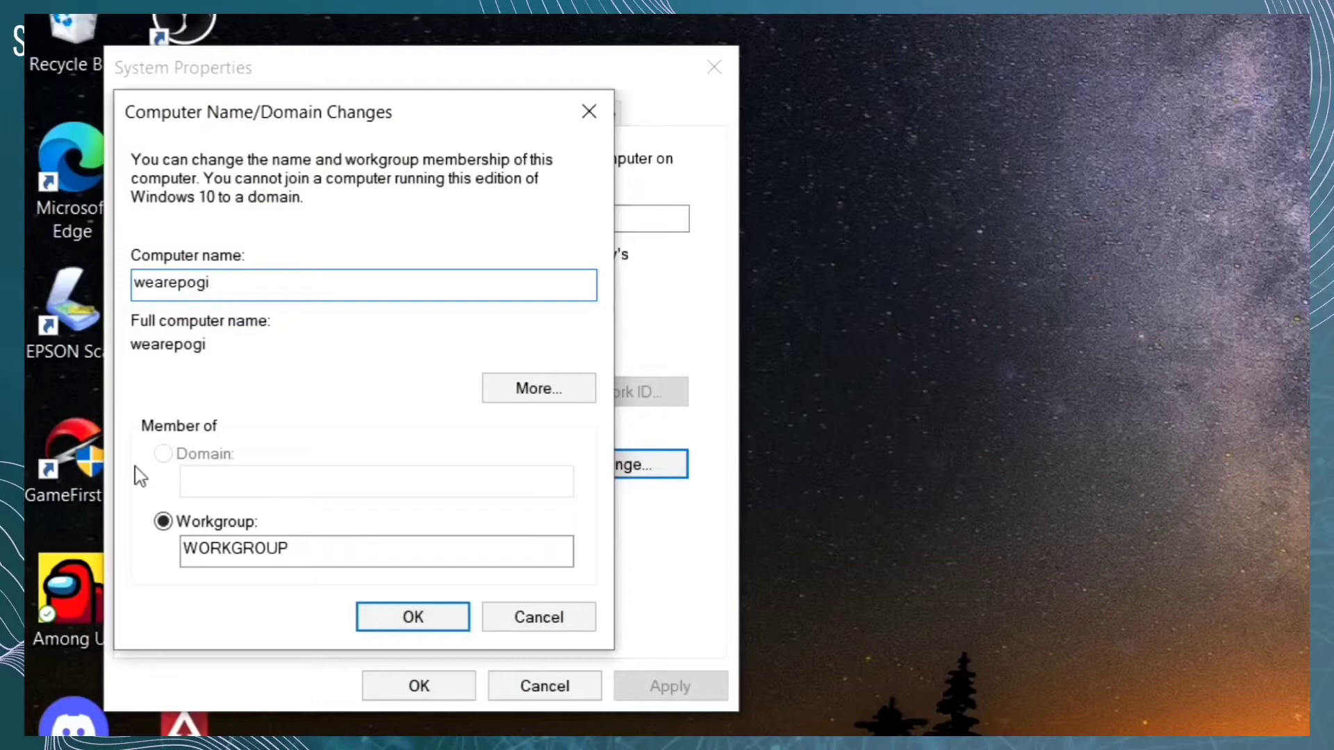
drag(322, 550, 170, 573)
text(RIZAL10)
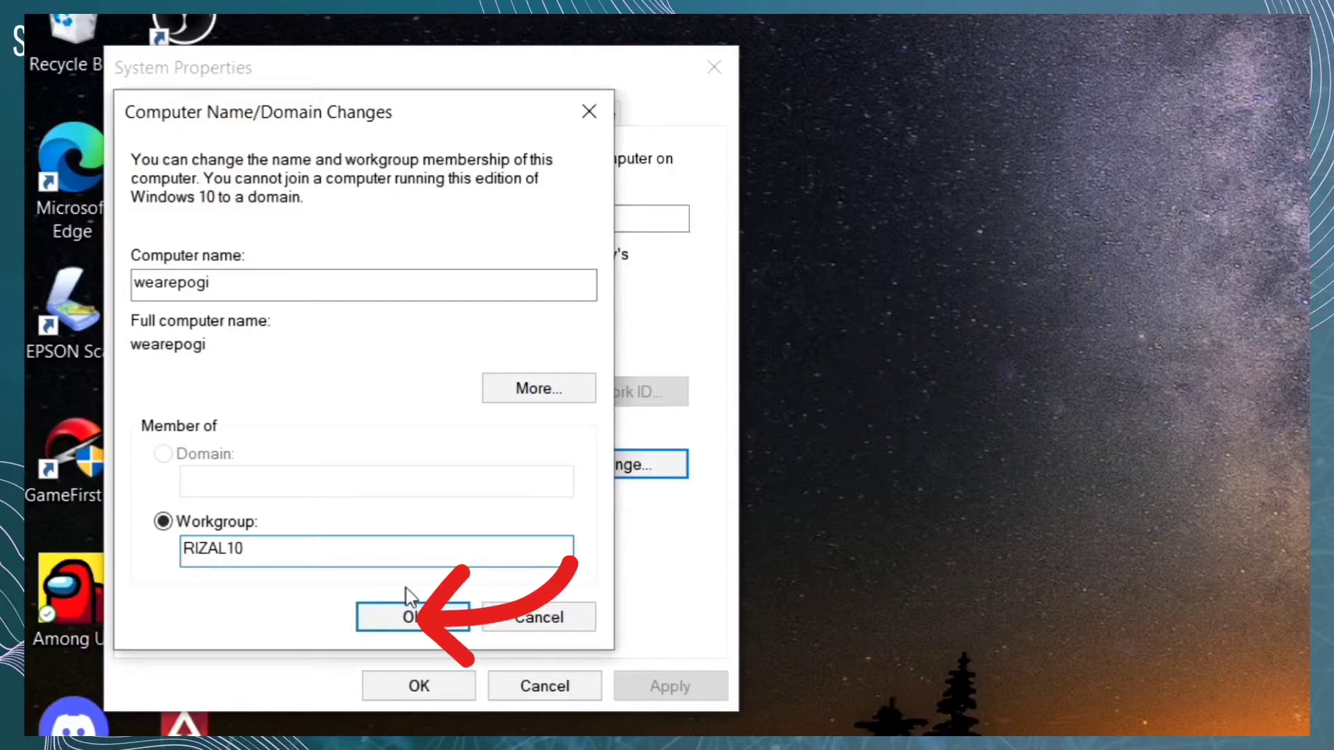
click(418, 611)
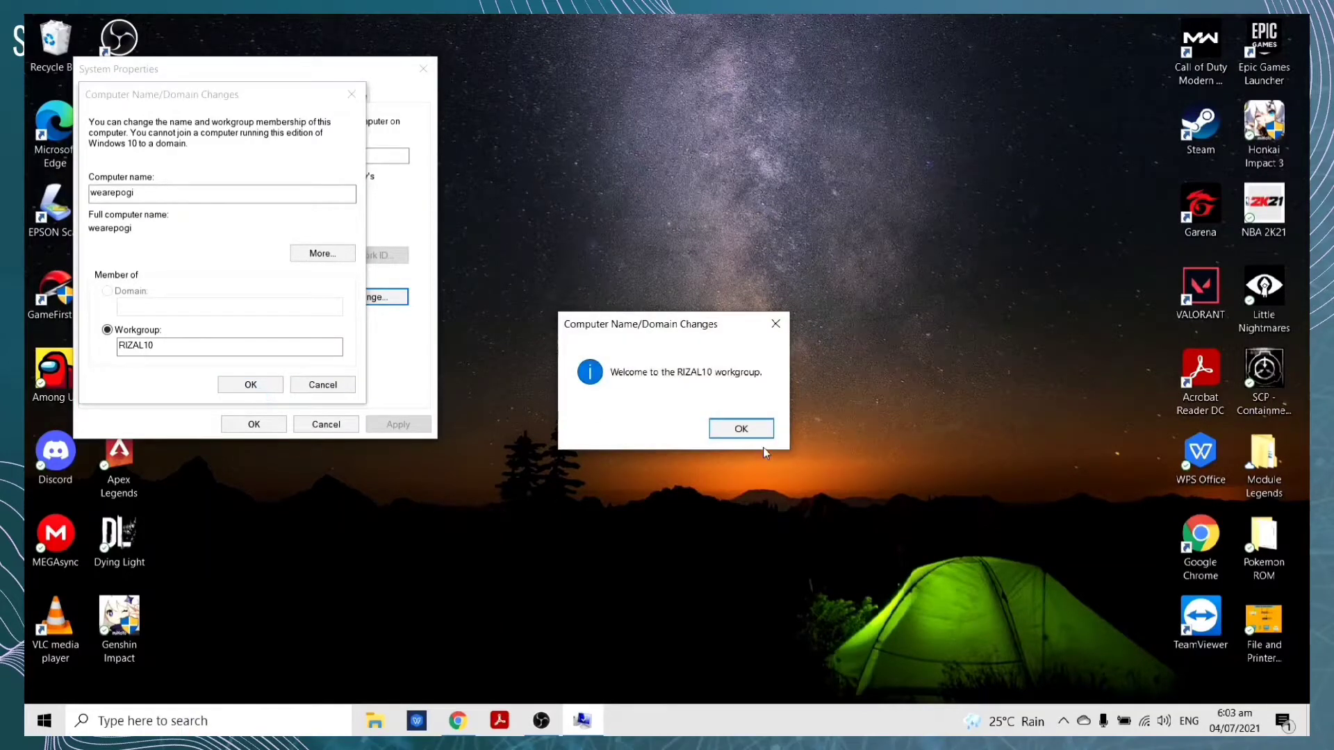
click(761, 433)
click(781, 394)
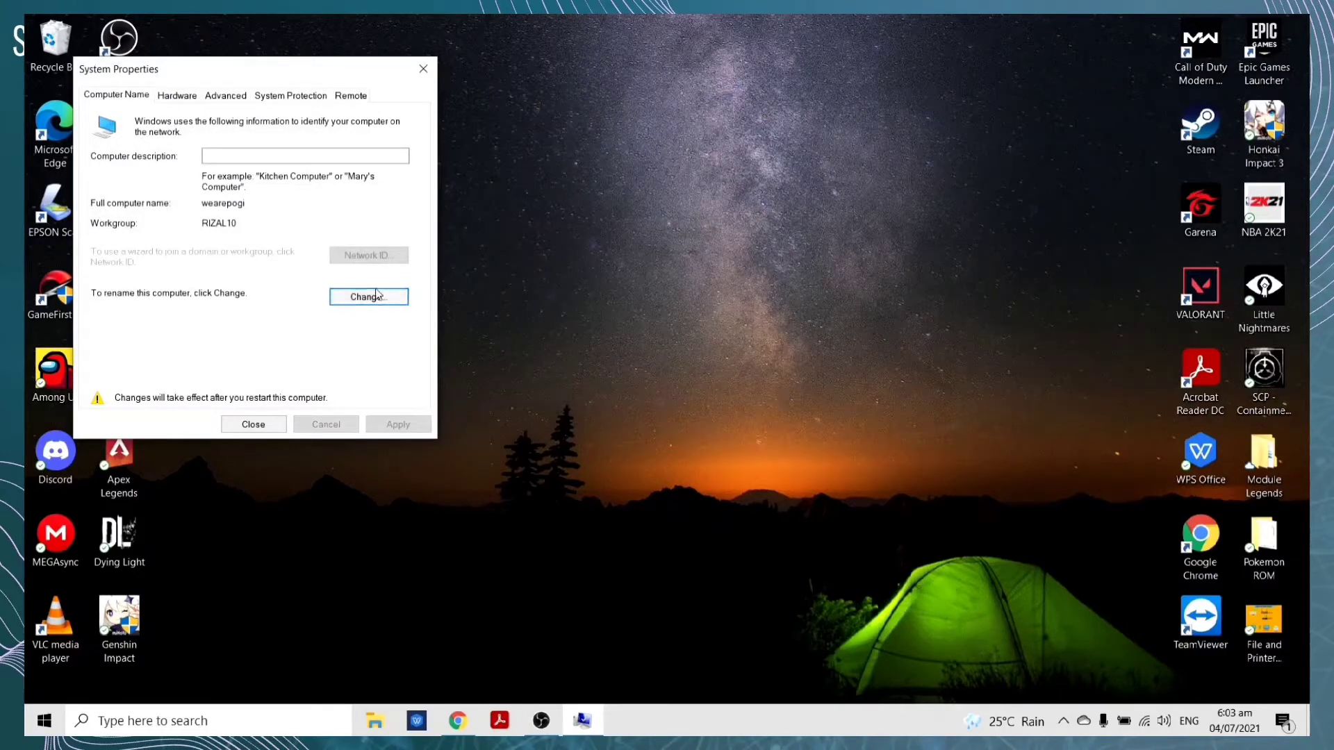
click(423, 69)
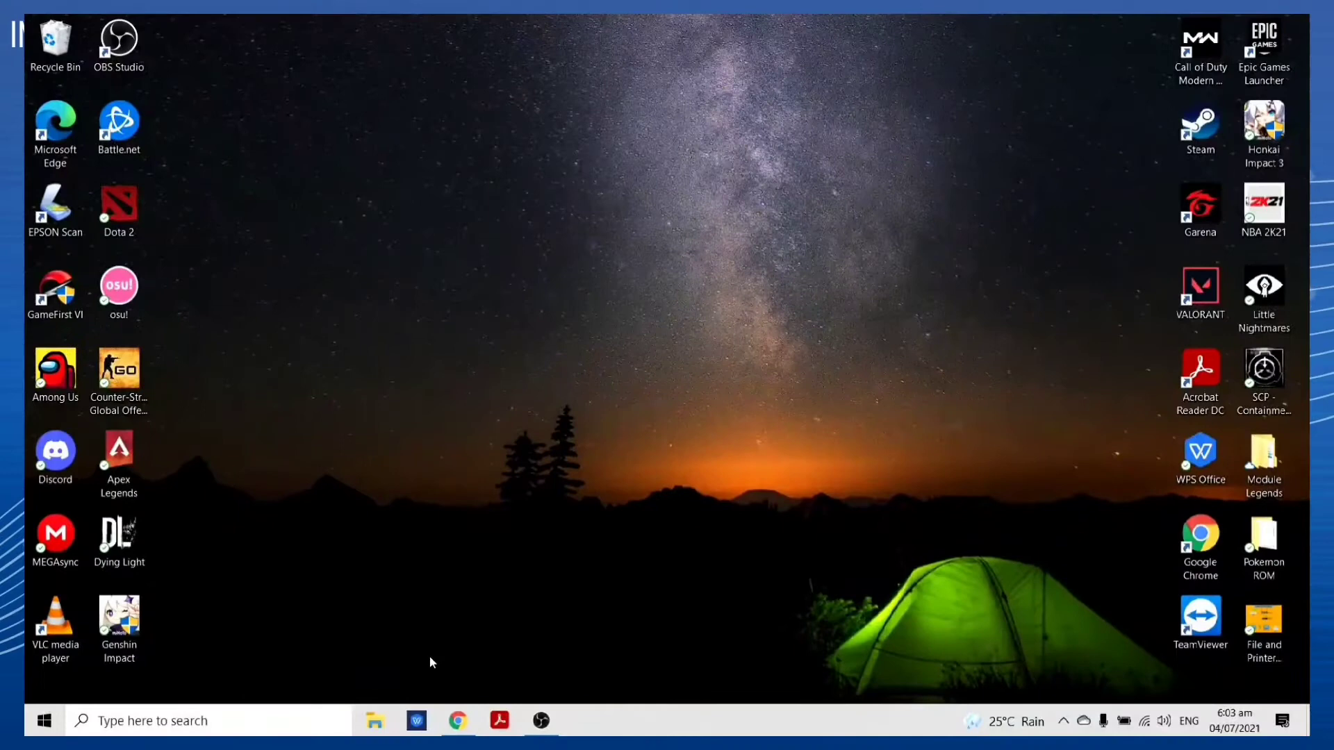
Run Check for updates under Update & Security in Settings
click(159, 726)
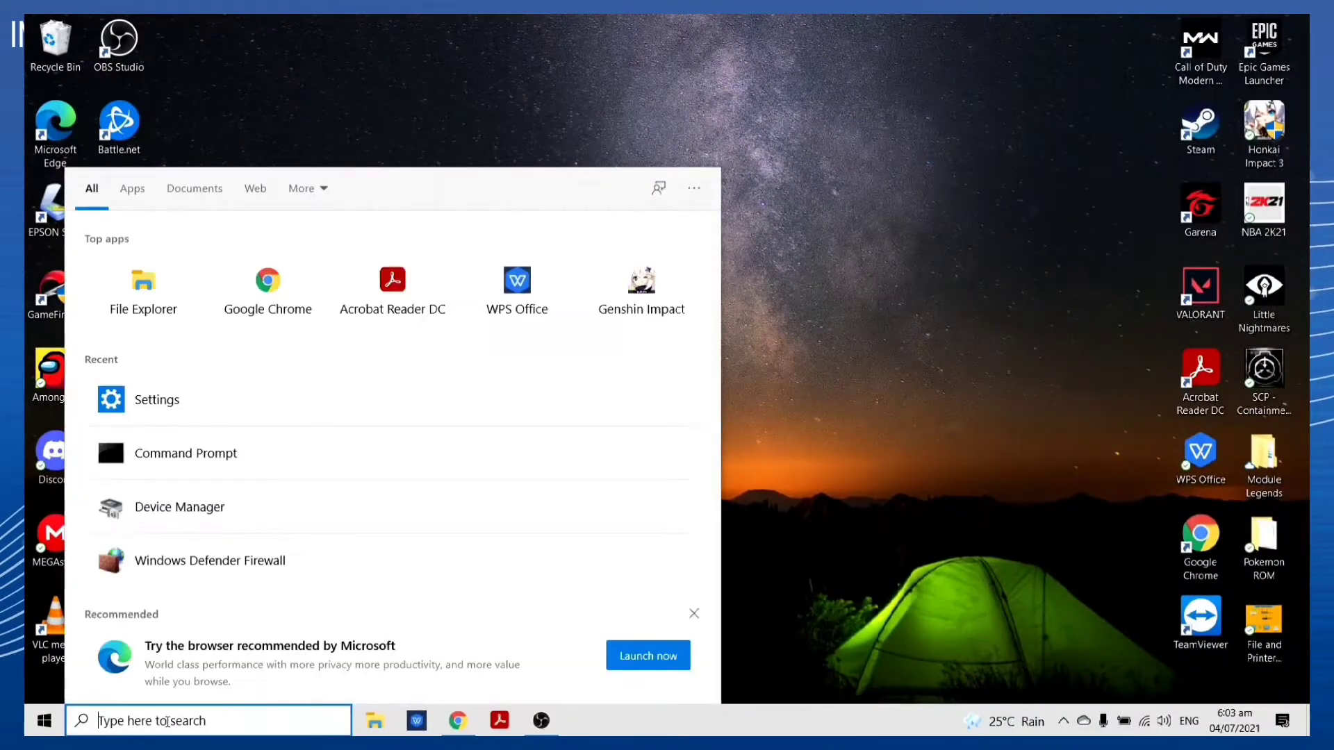
text(setti)
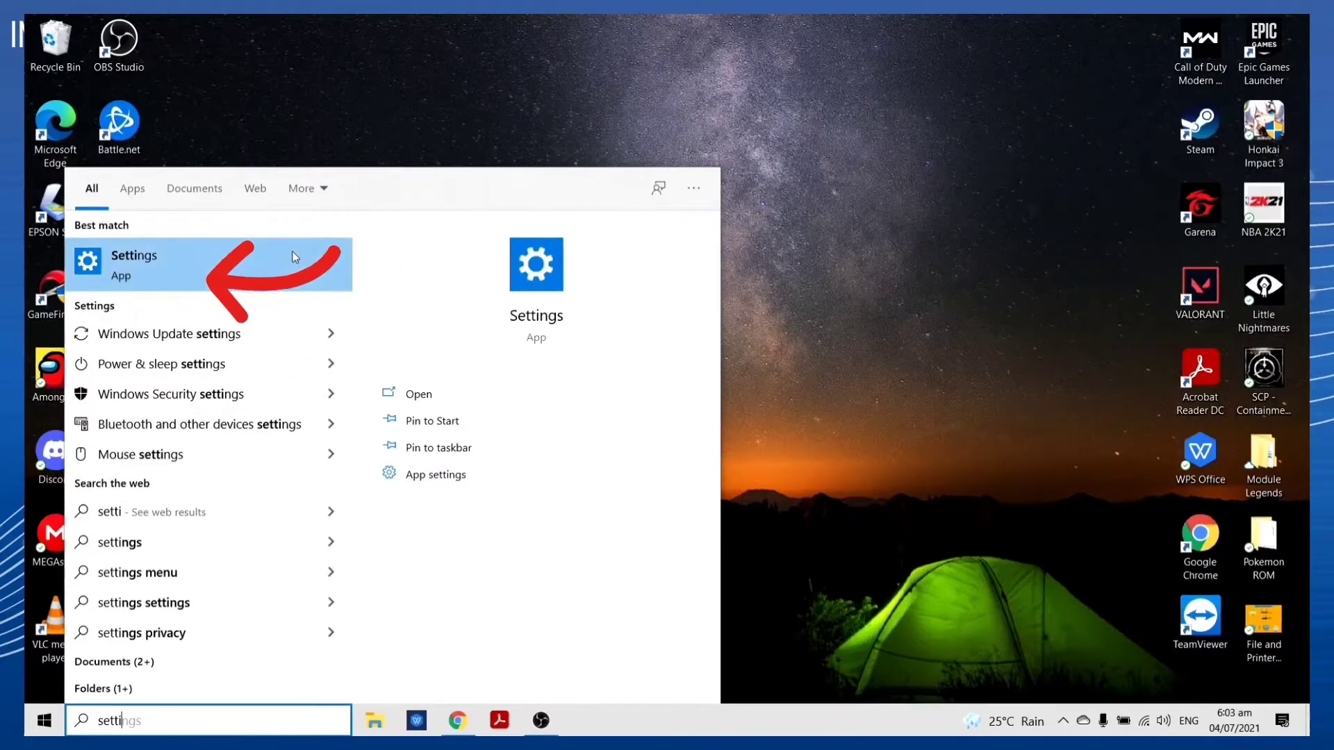
click(290, 270)
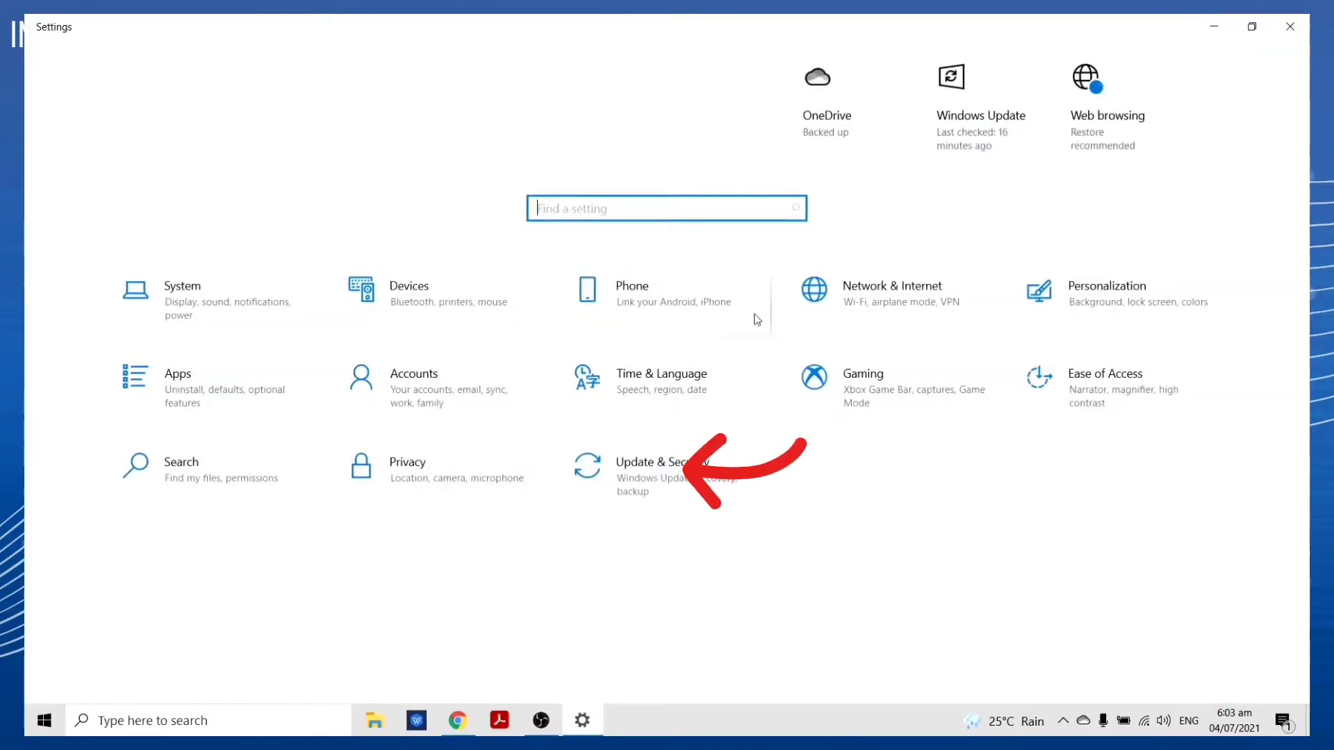
click(726, 451)
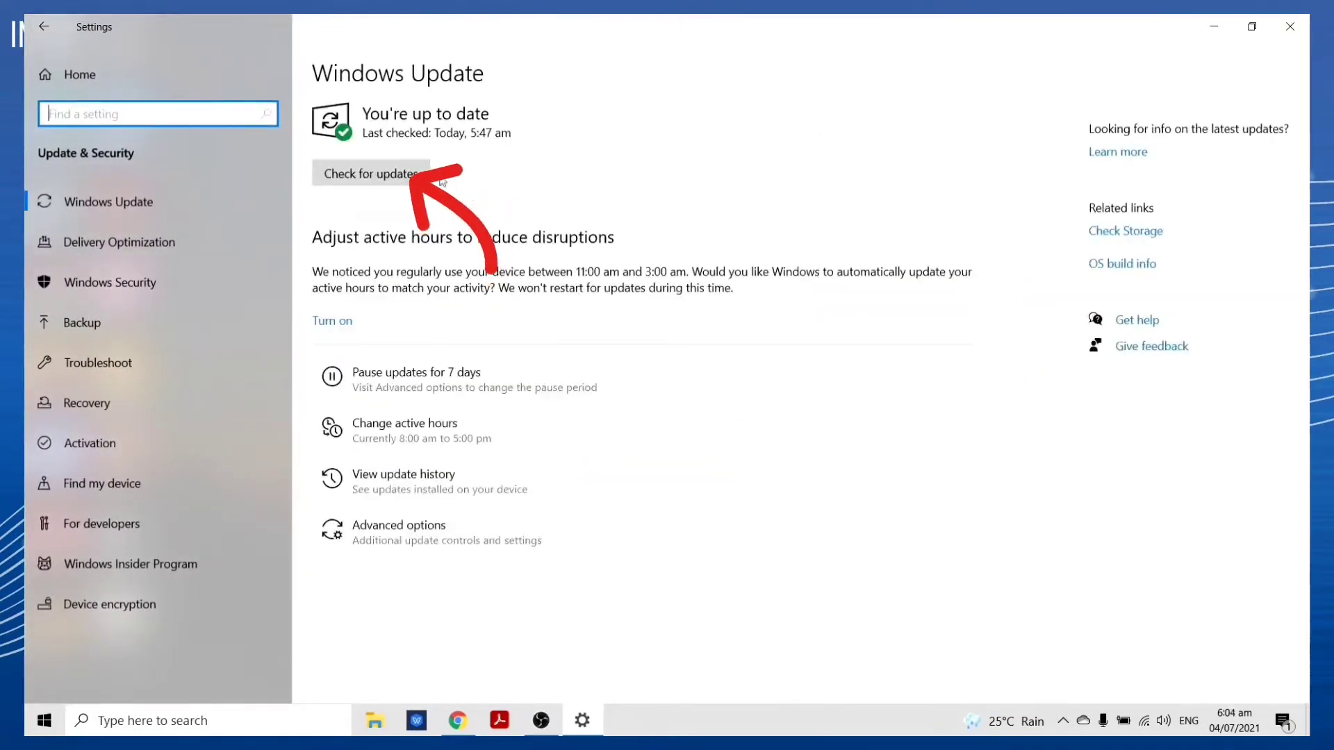
click(401, 176)
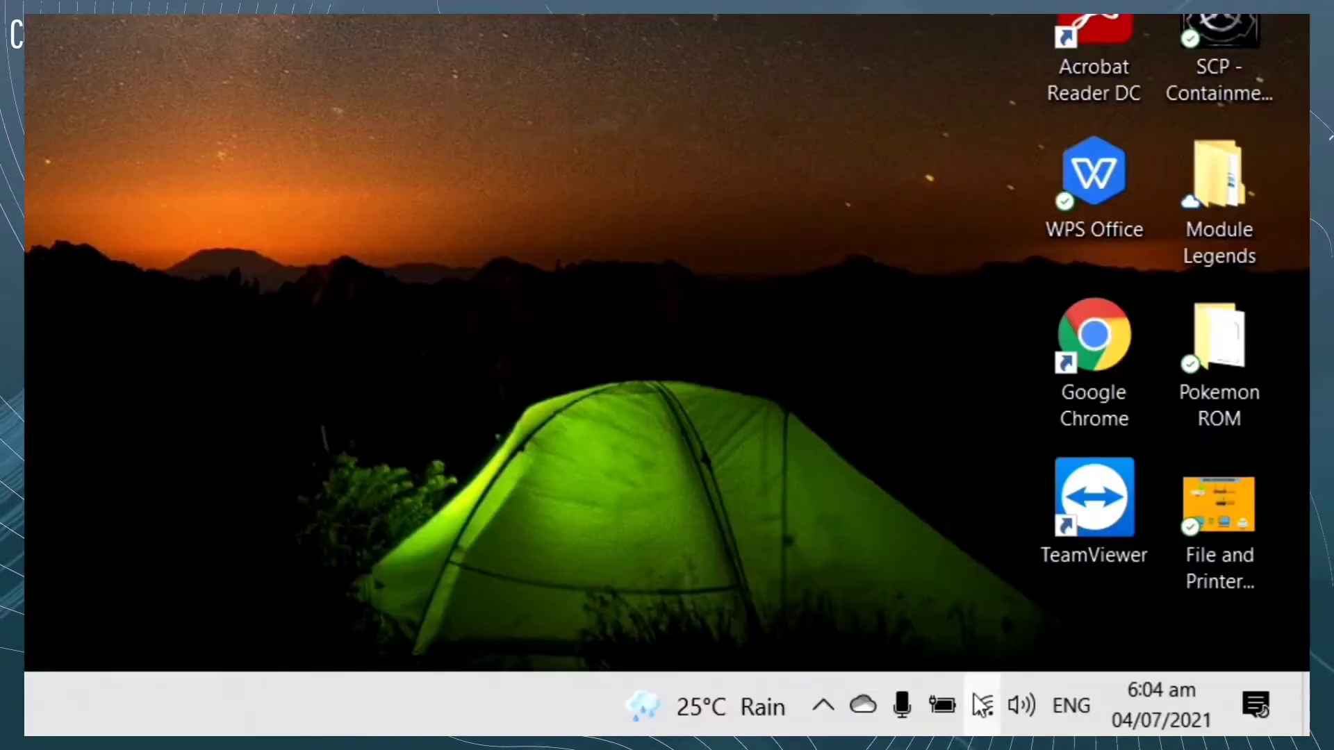
Open the Wi-Fi adapter's Internet Protocol Version 4 (TCP/IPv4) properties
right_click(981, 705)
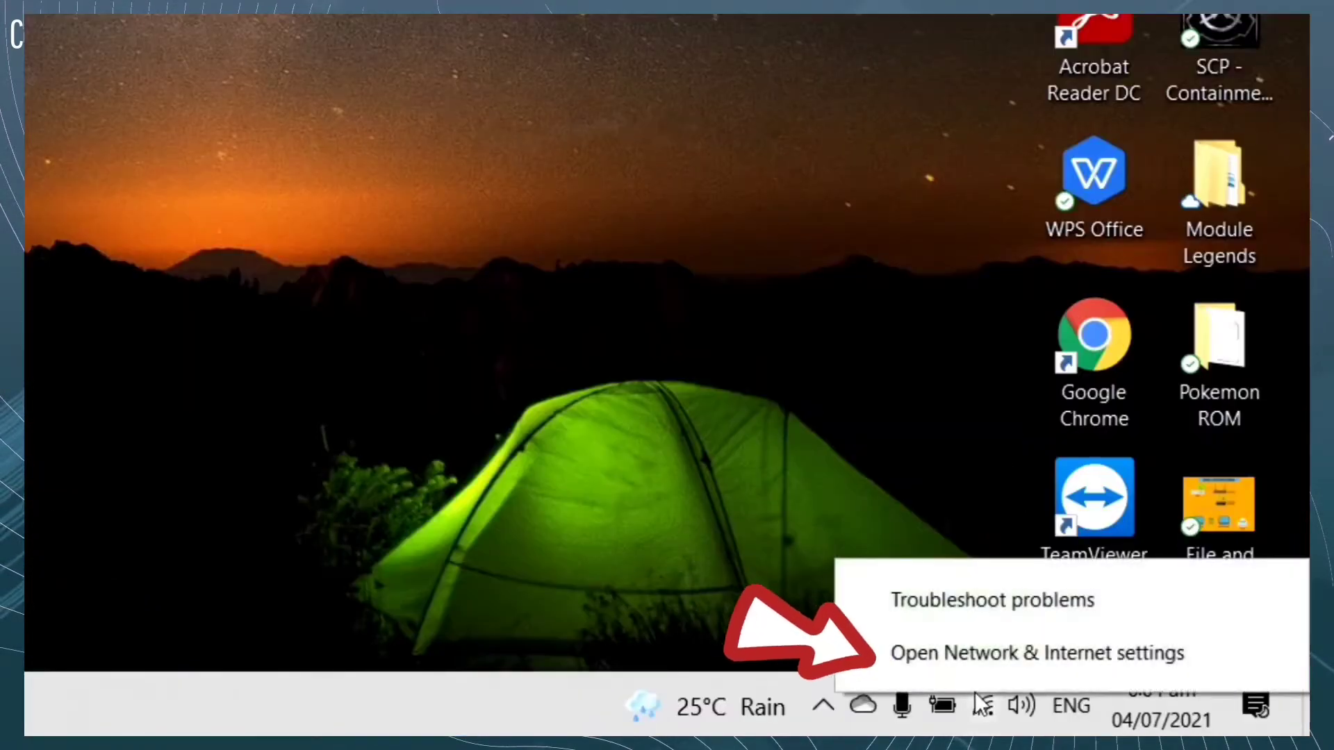
click(1012, 654)
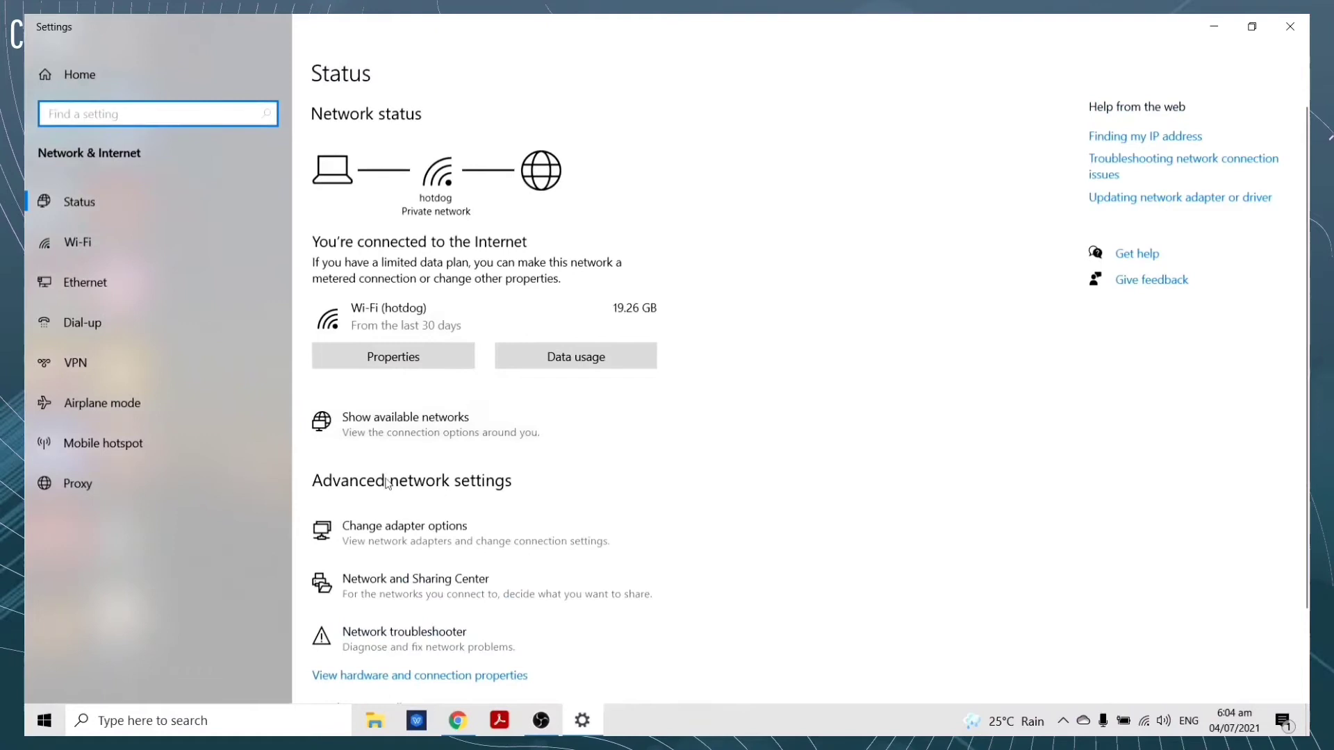
click(463, 526)
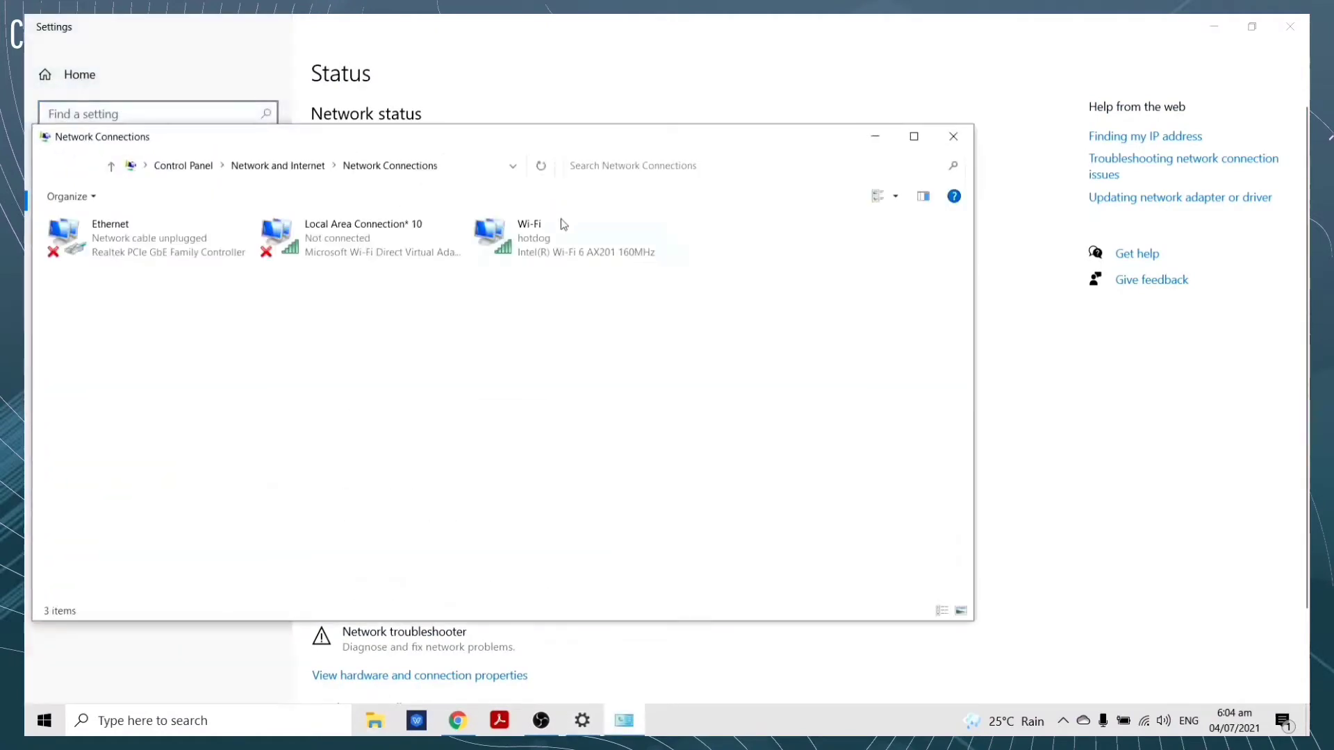
click(595, 243)
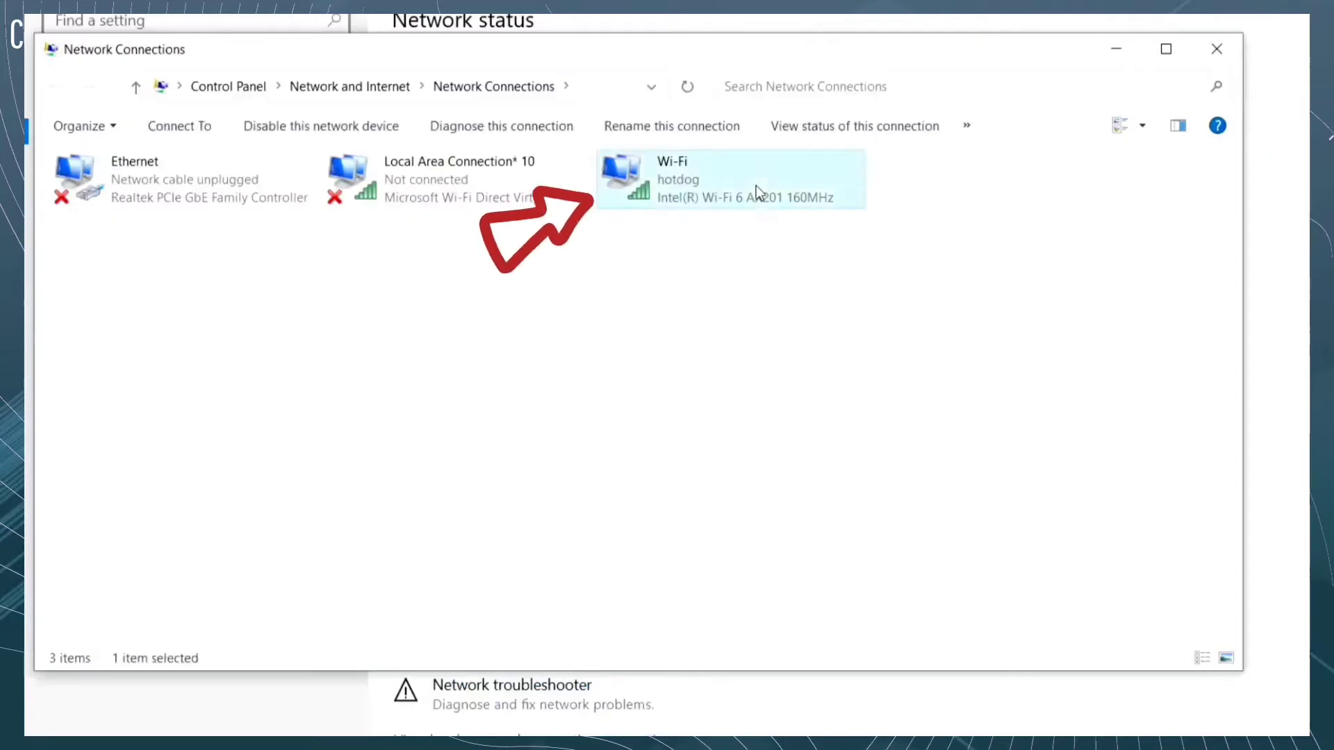
right_click(595, 243)
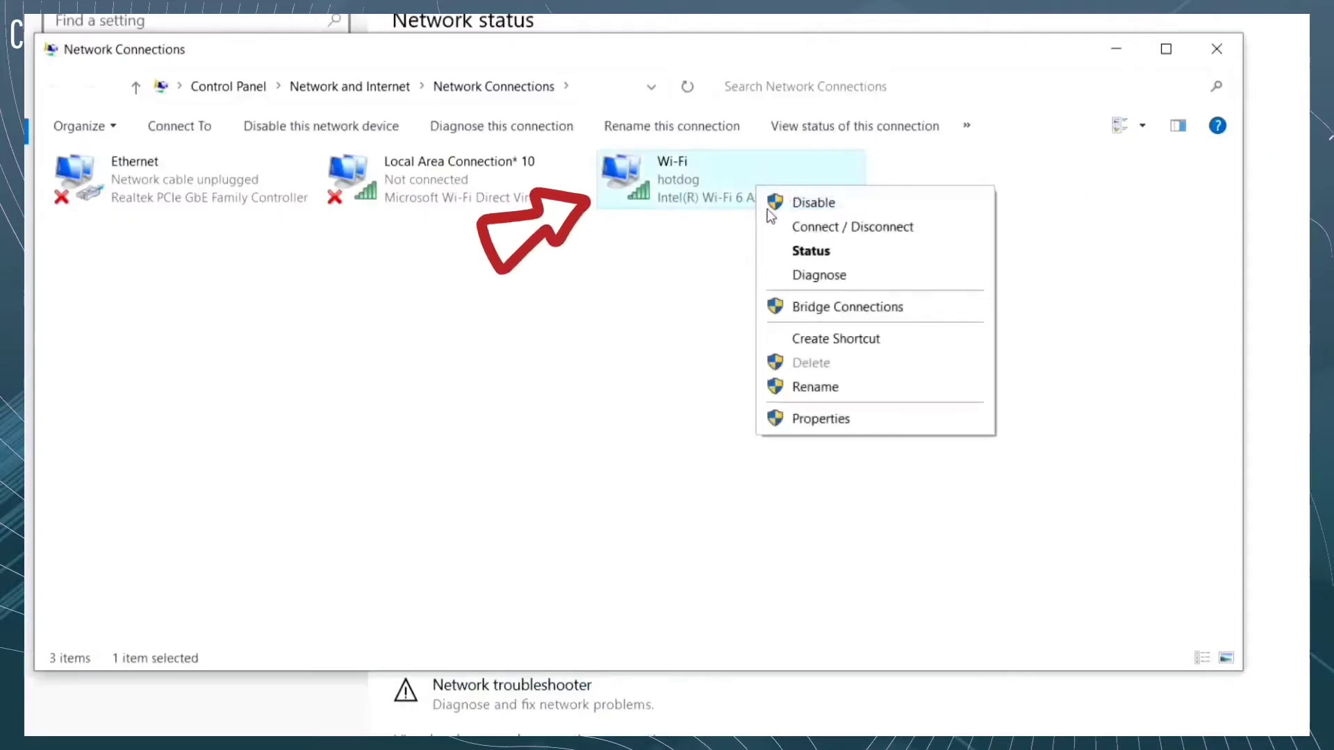
click(878, 419)
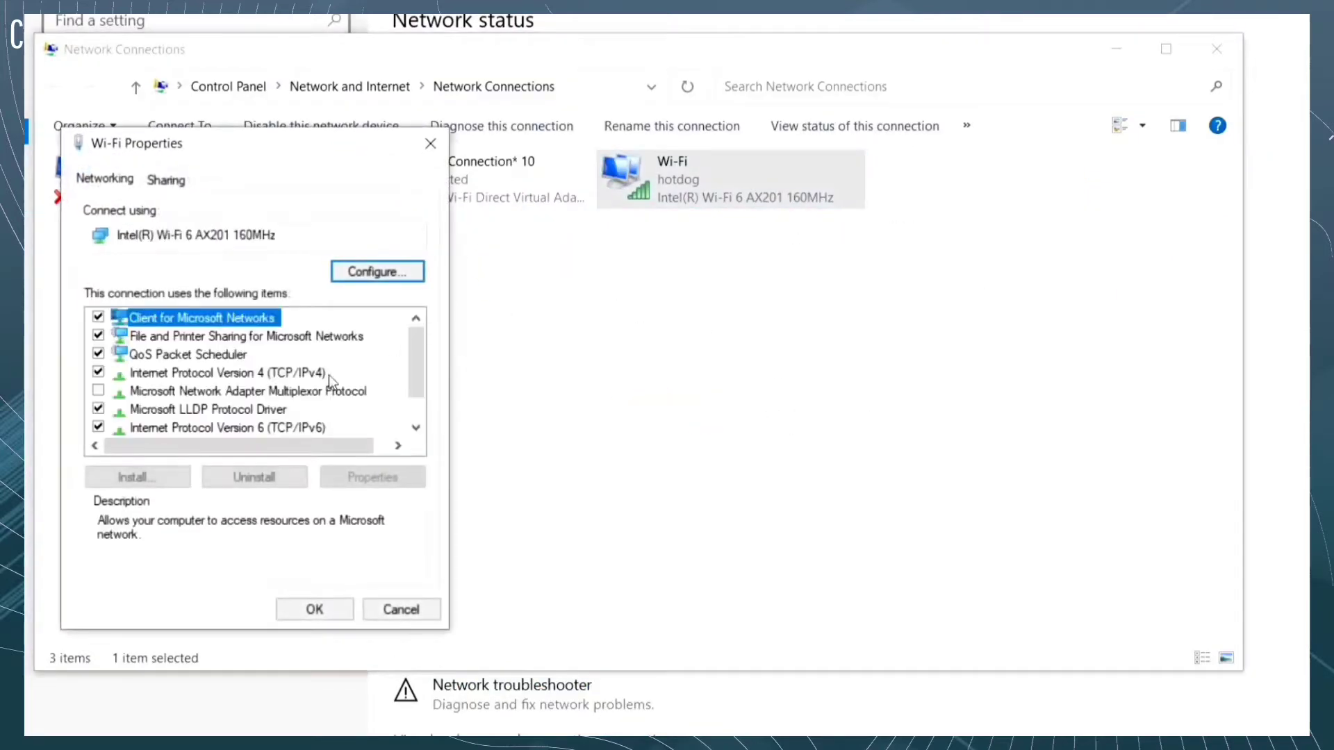
click(282, 375)
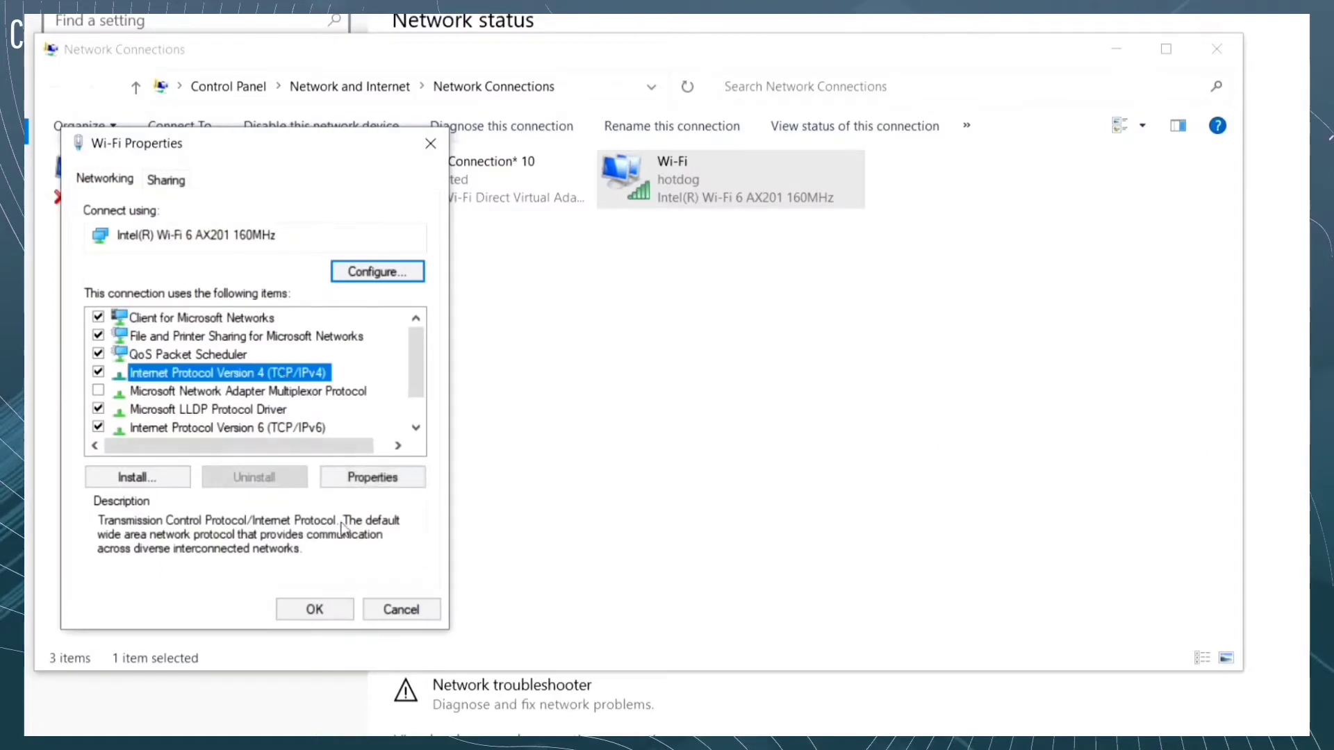
click(403, 476)
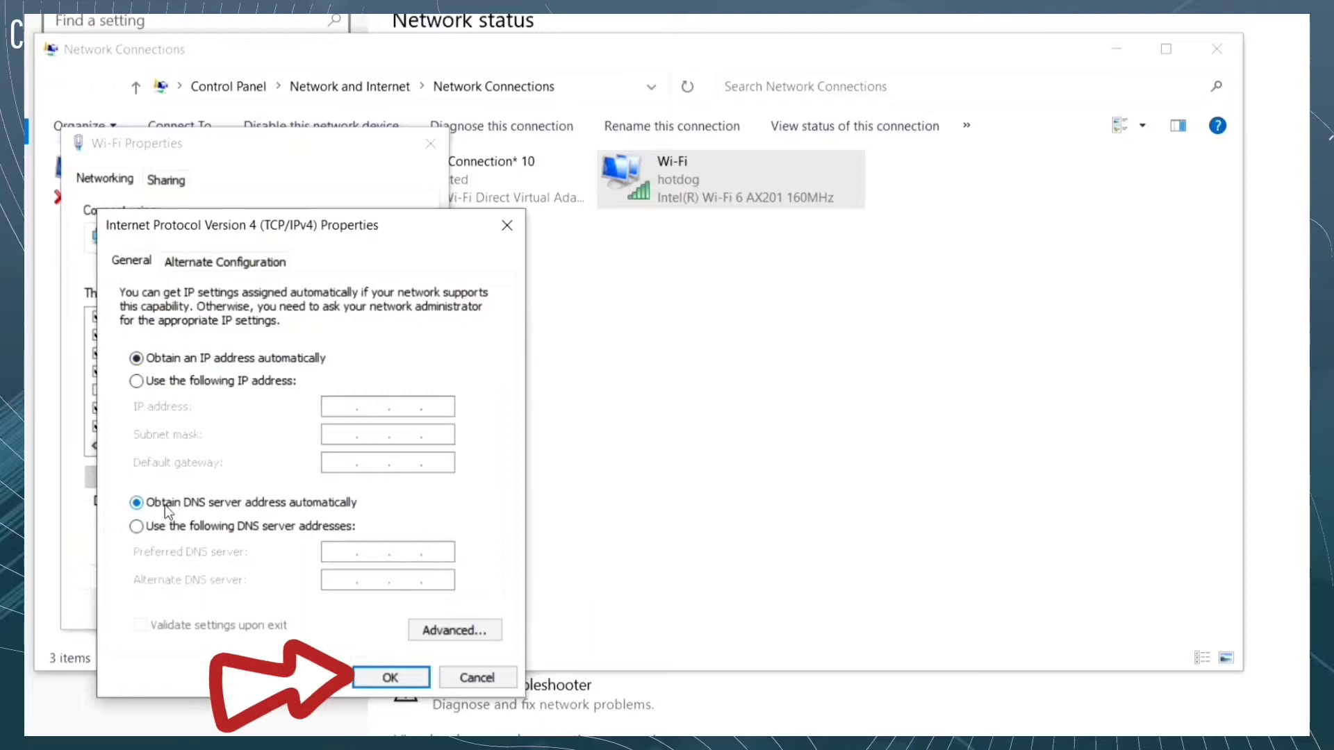
Confirm automatic IP and DNS addresses and close all the network windows
click(390, 677)
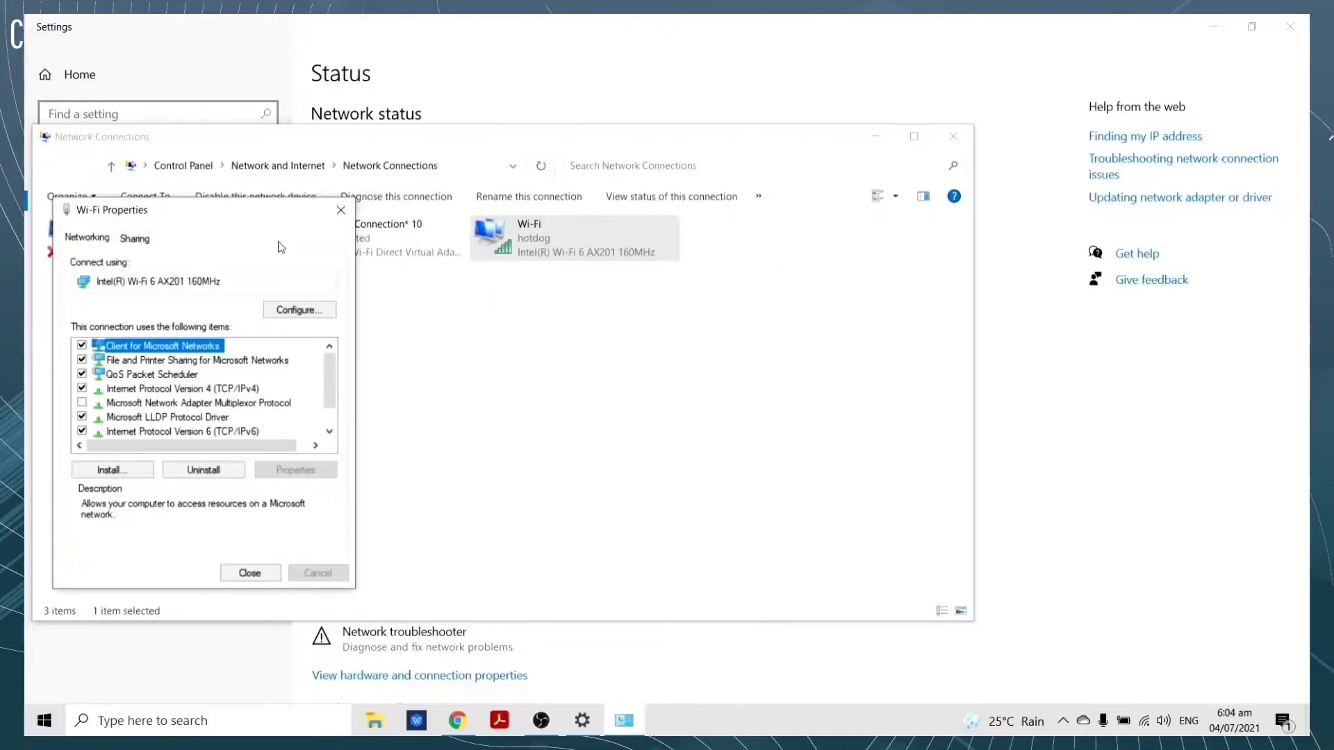
click(340, 211)
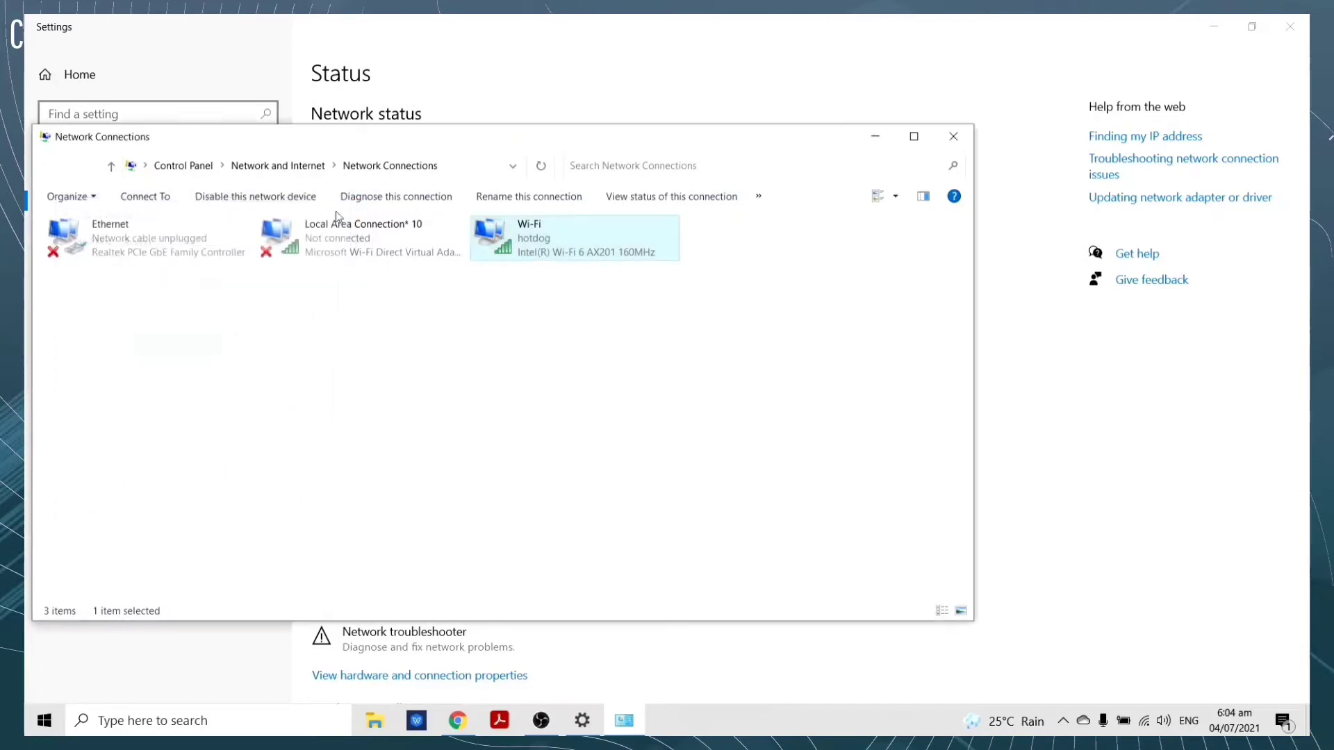
click(957, 139)
click(1291, 20)
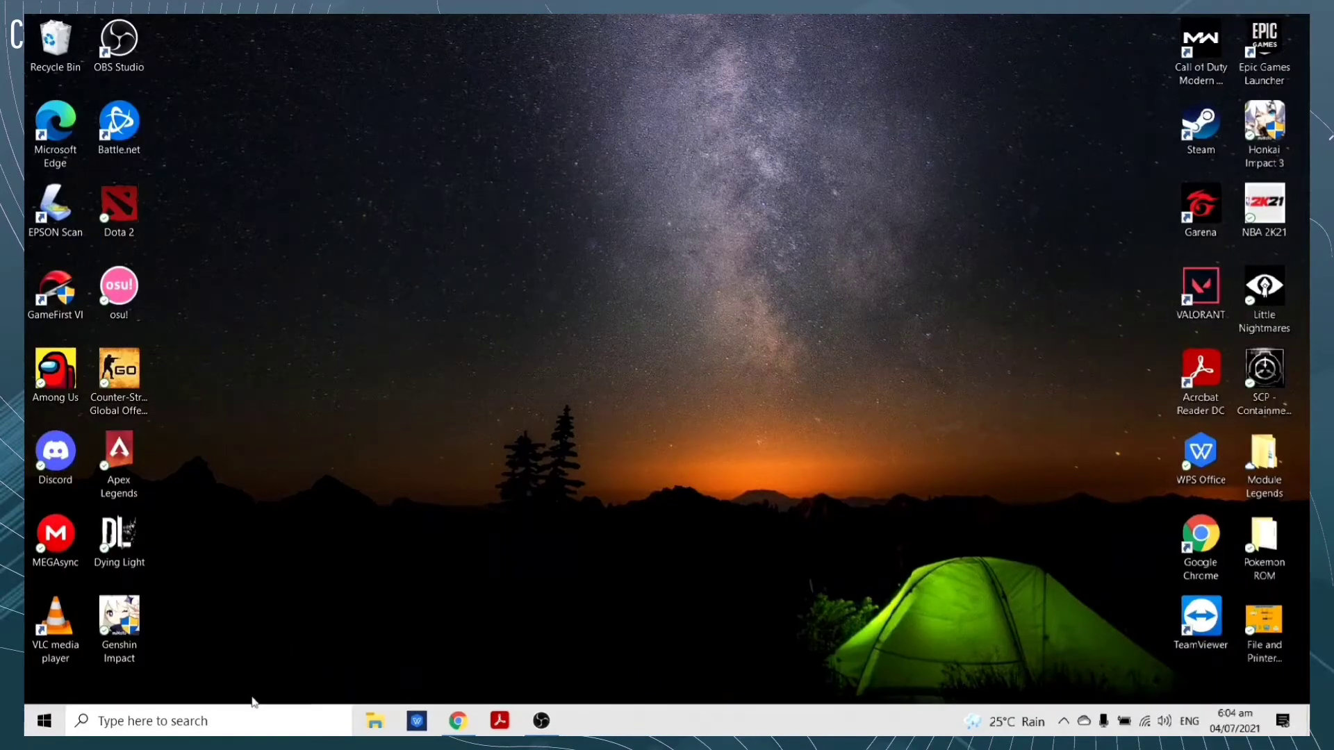
Run ipconfig in Command Prompt, showing Wi-Fi IPv4 192.168.1.111 and gateway 192.168.1.1
click(133, 720)
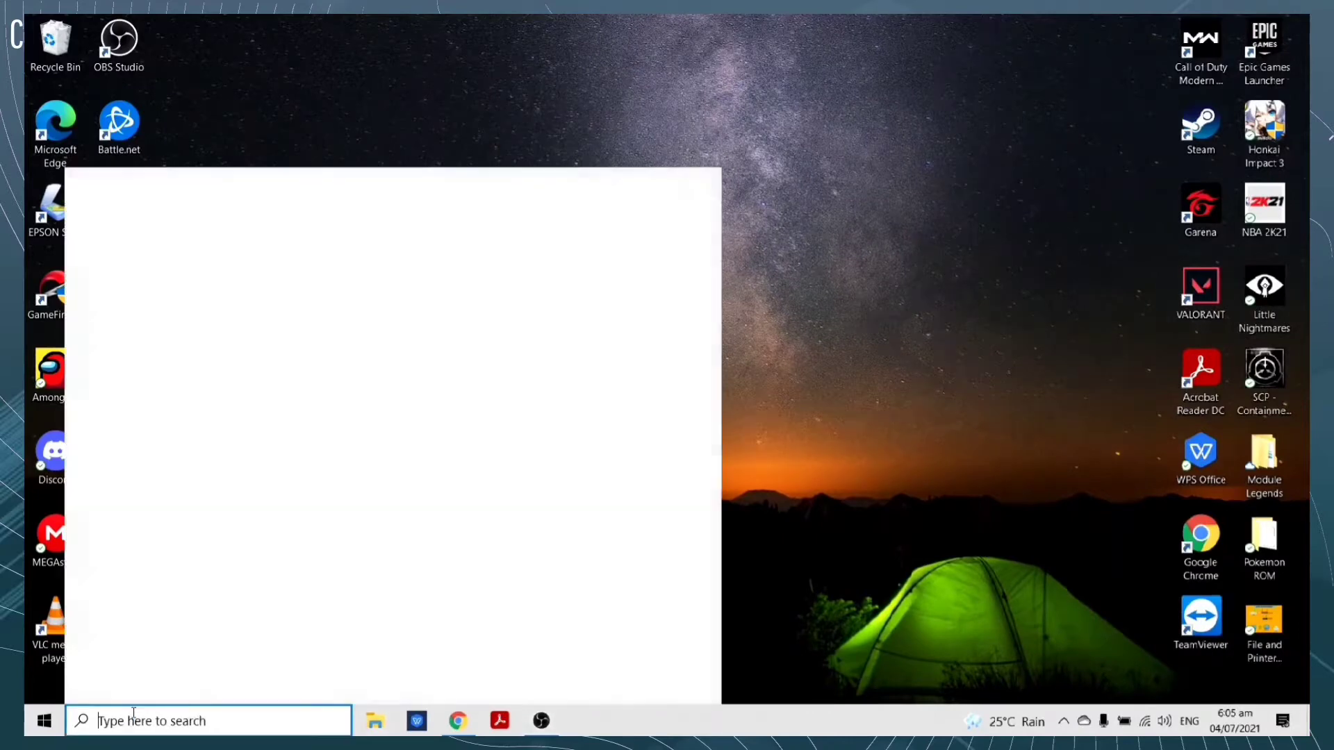
text(cmd)
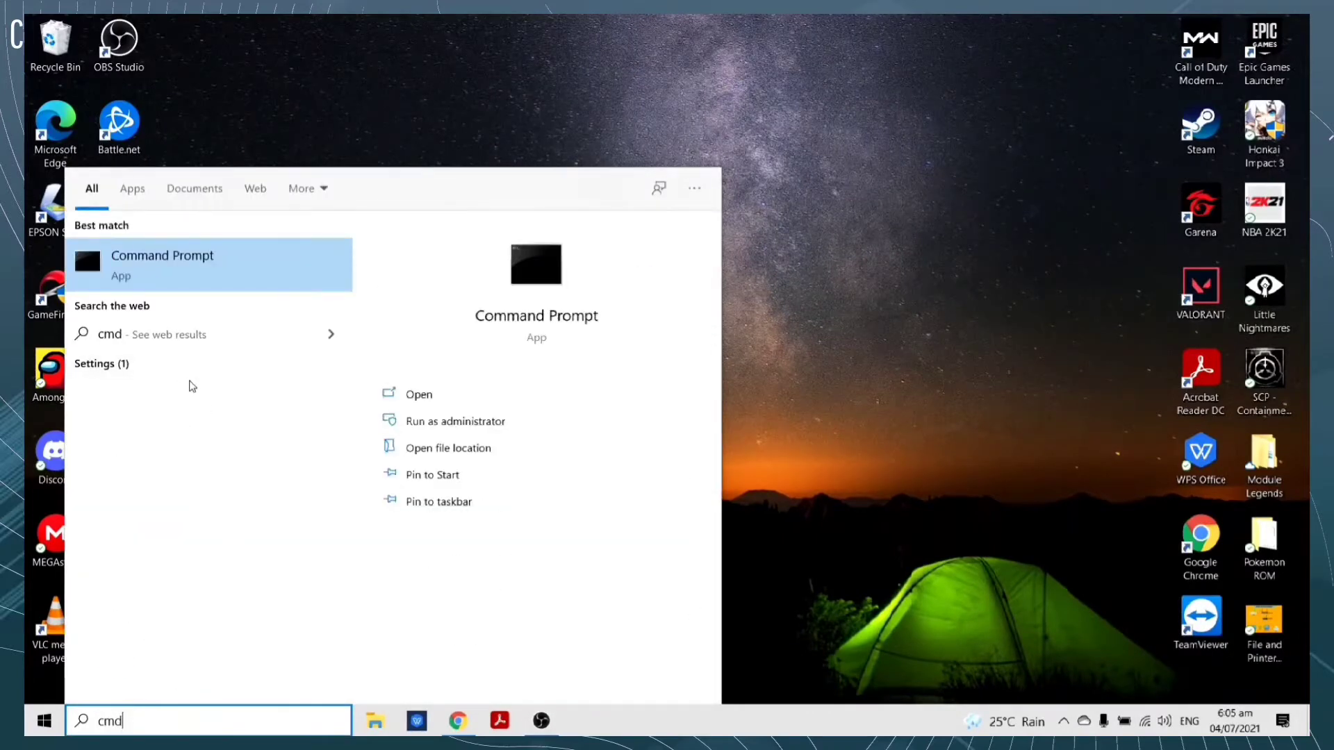
click(232, 265)
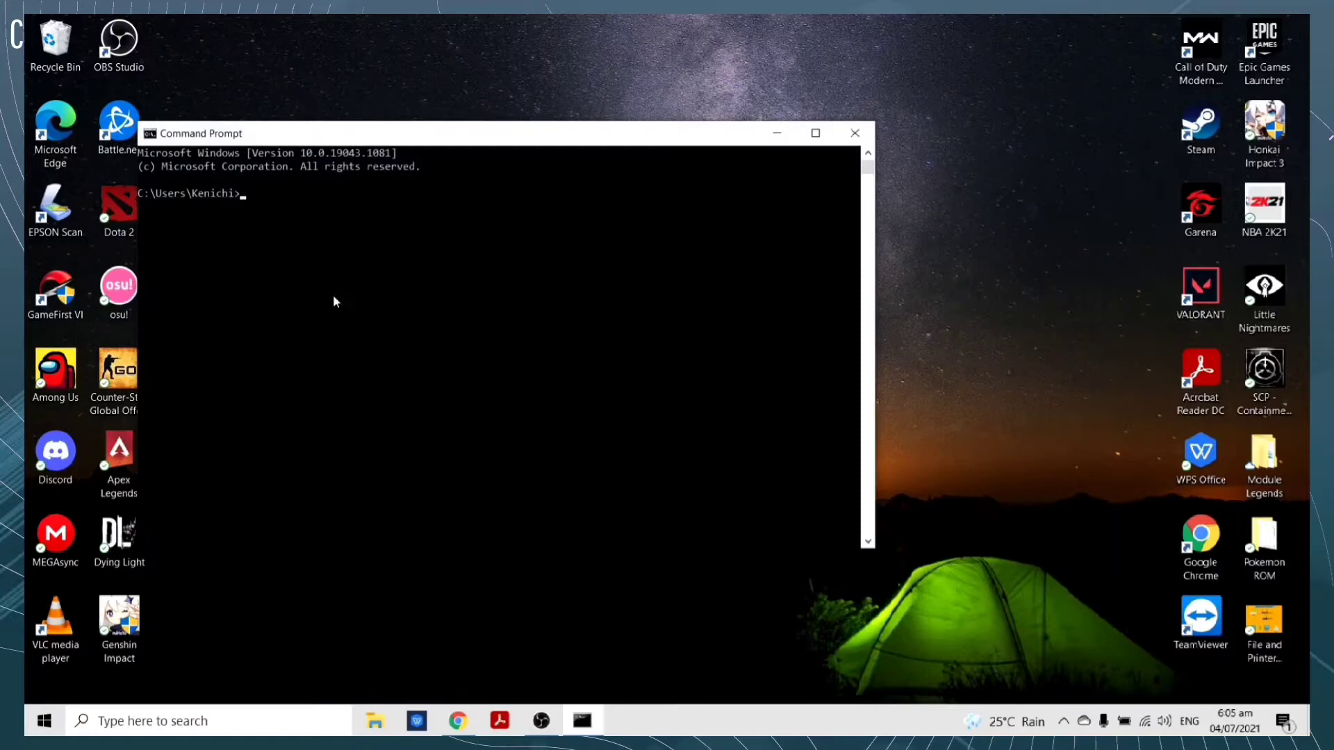
text(ipconfig)
key(Return)
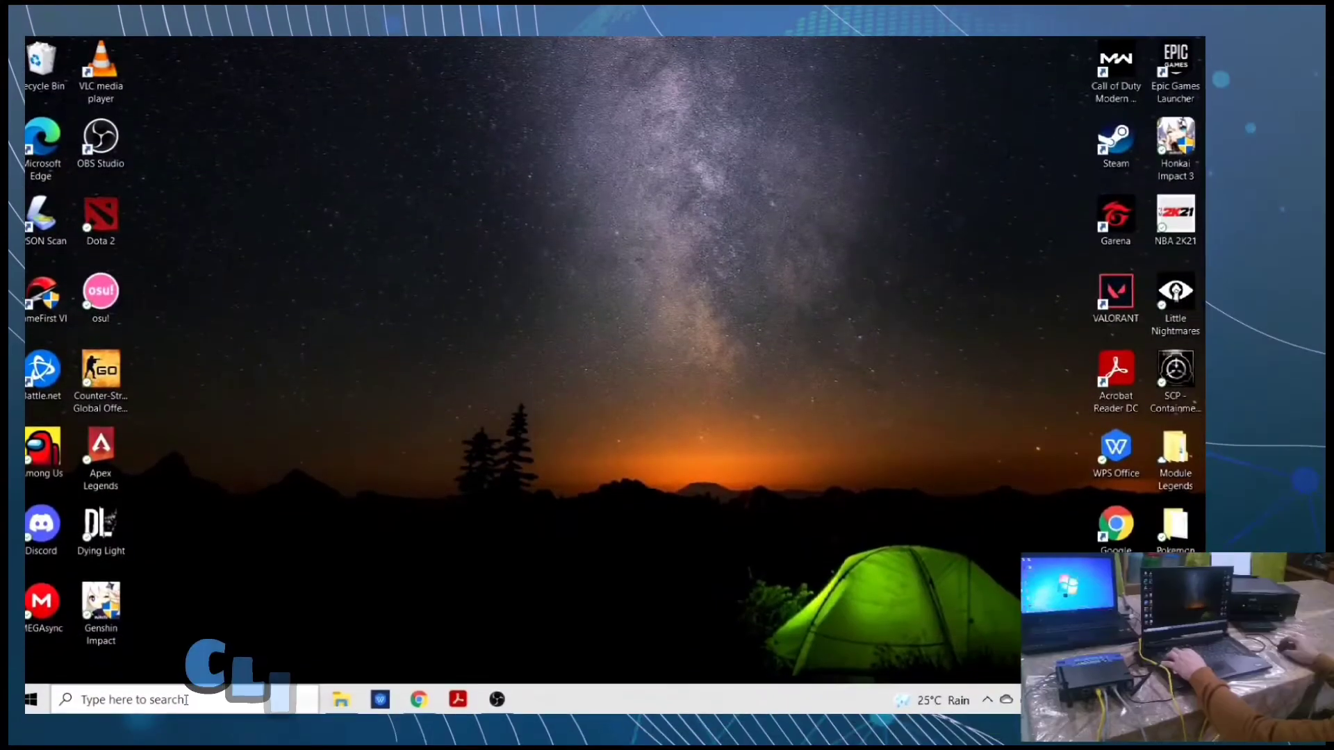
Open the Network and Sharing Center from Network & Internet settings
click(31, 699)
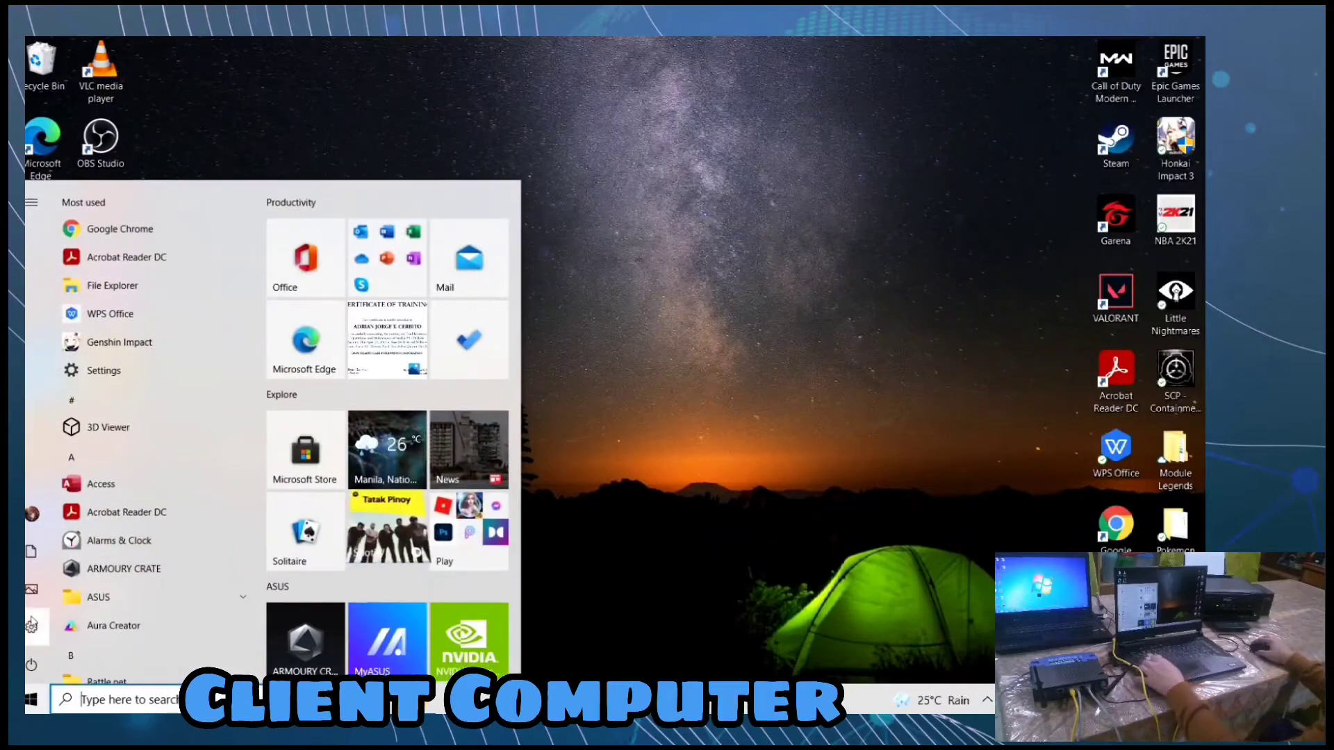
click(48, 628)
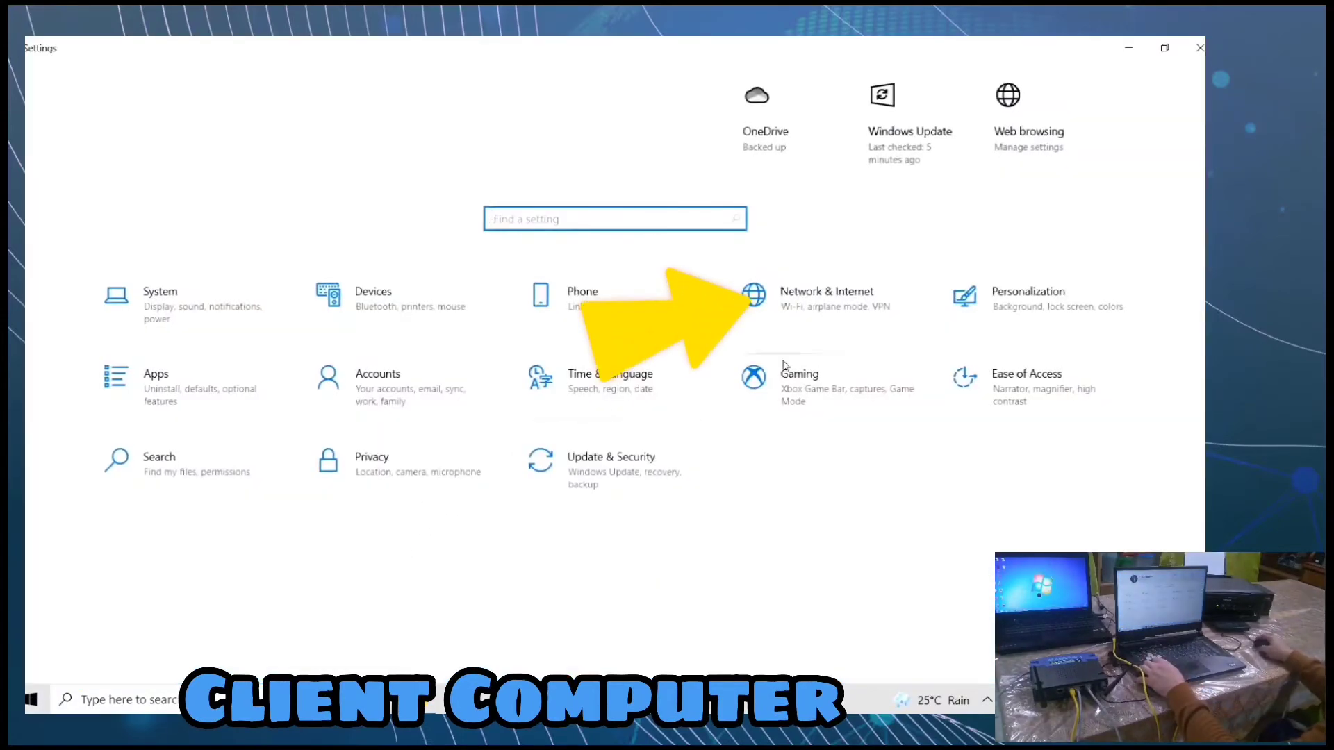
click(806, 299)
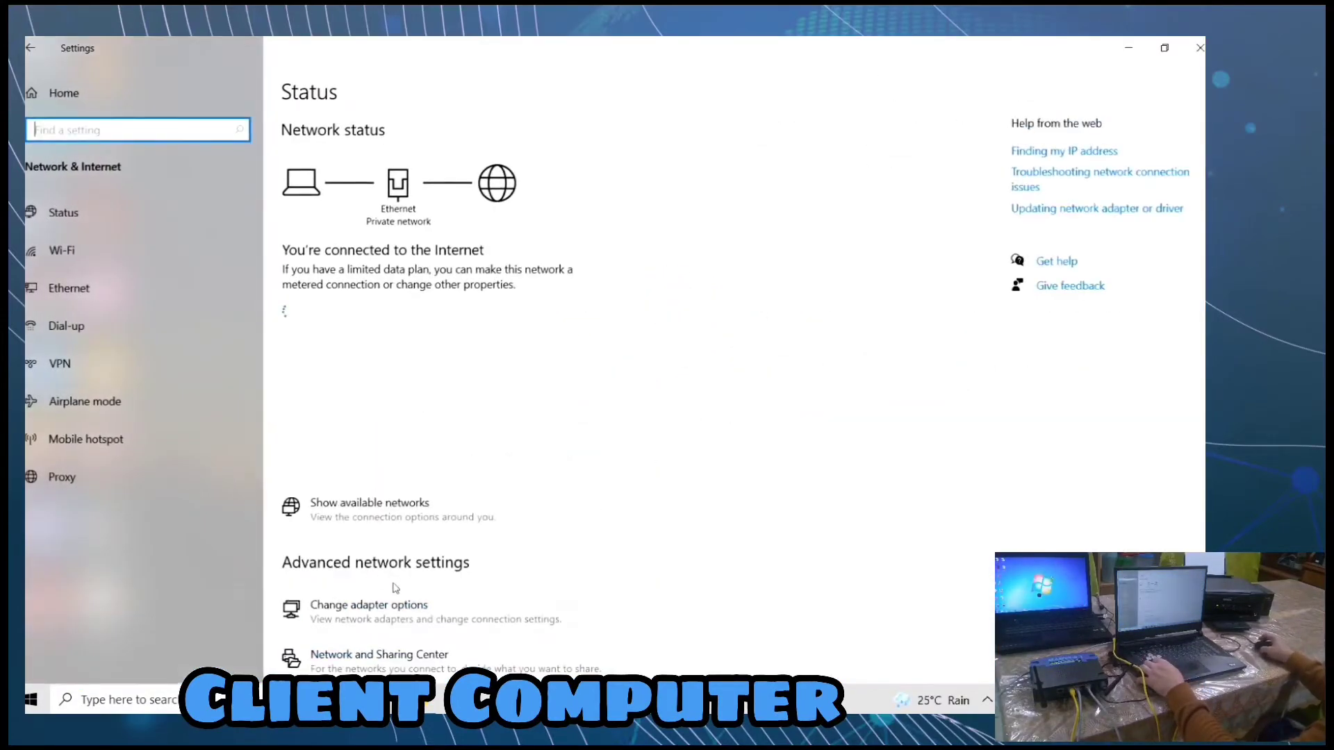
scroll(416, 587, down, 1)
click(353, 568)
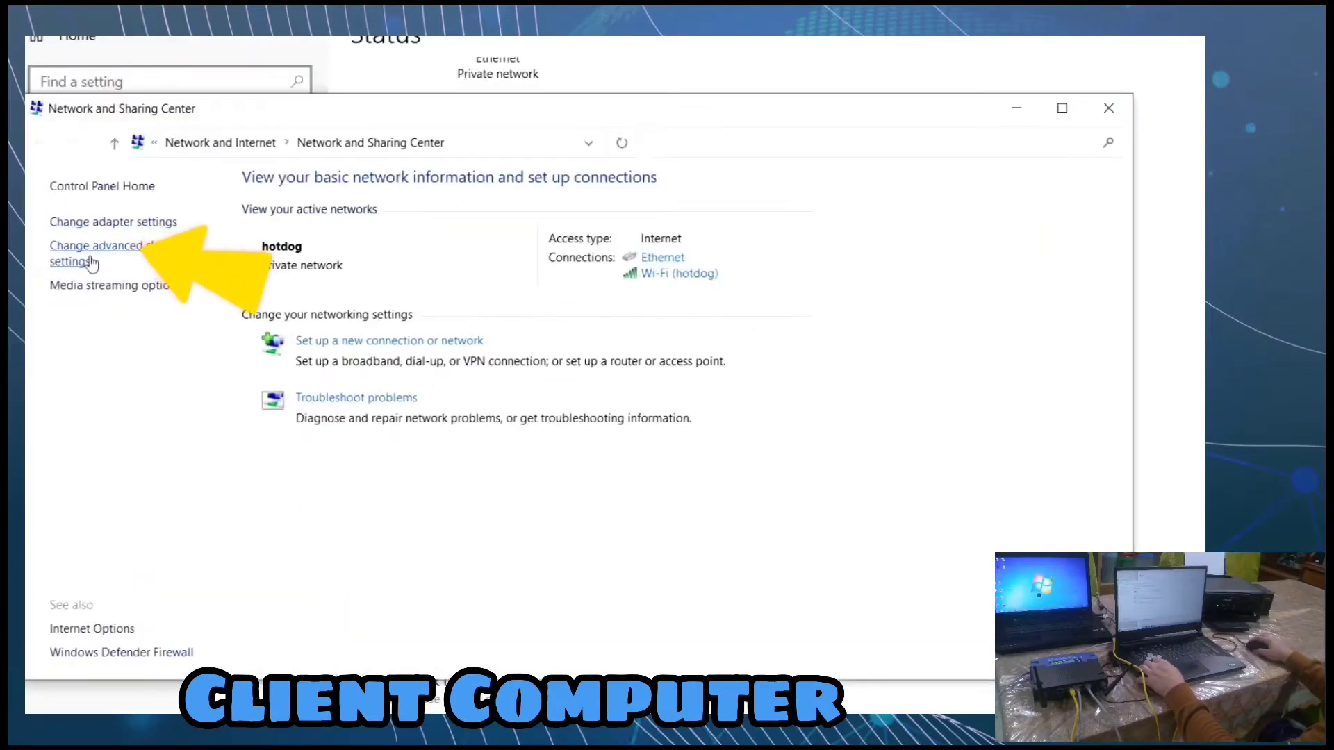
Review advanced sharing settings for Guest/Public and All Networks, then switch to the server session
click(95, 258)
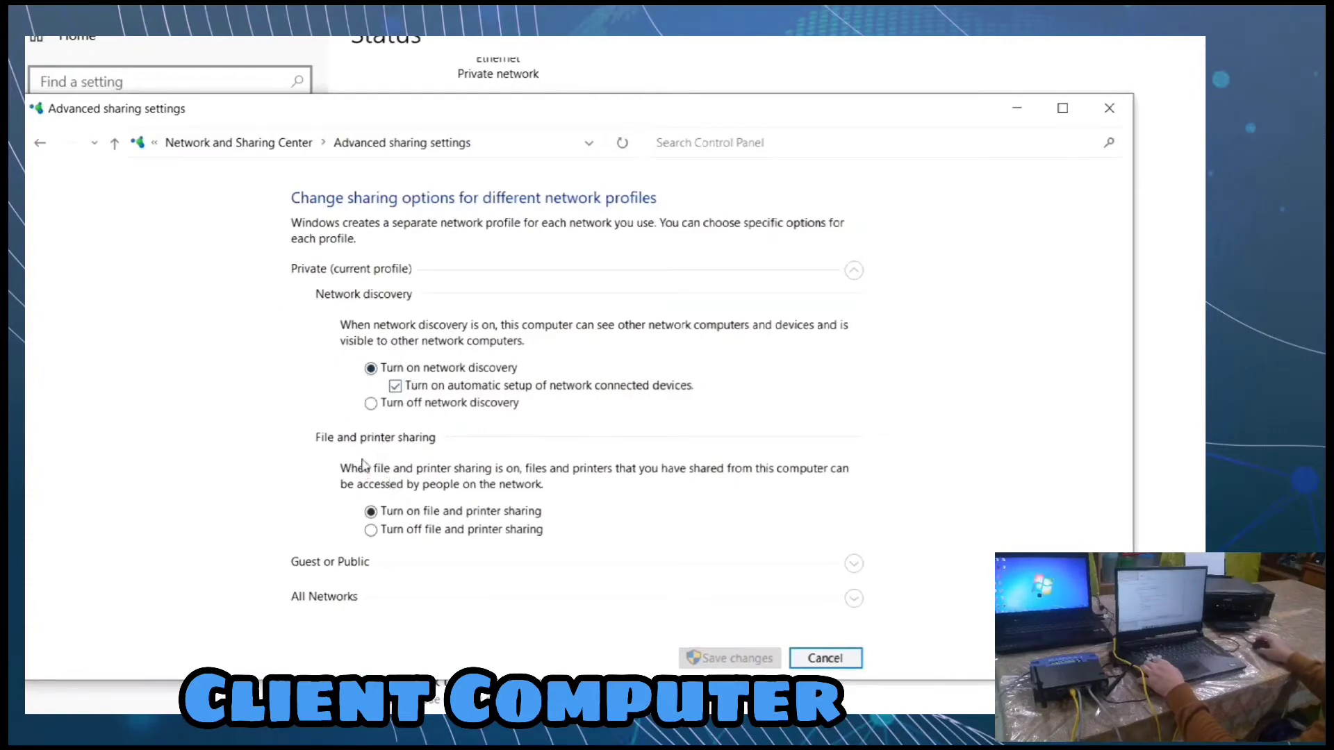
click(853, 563)
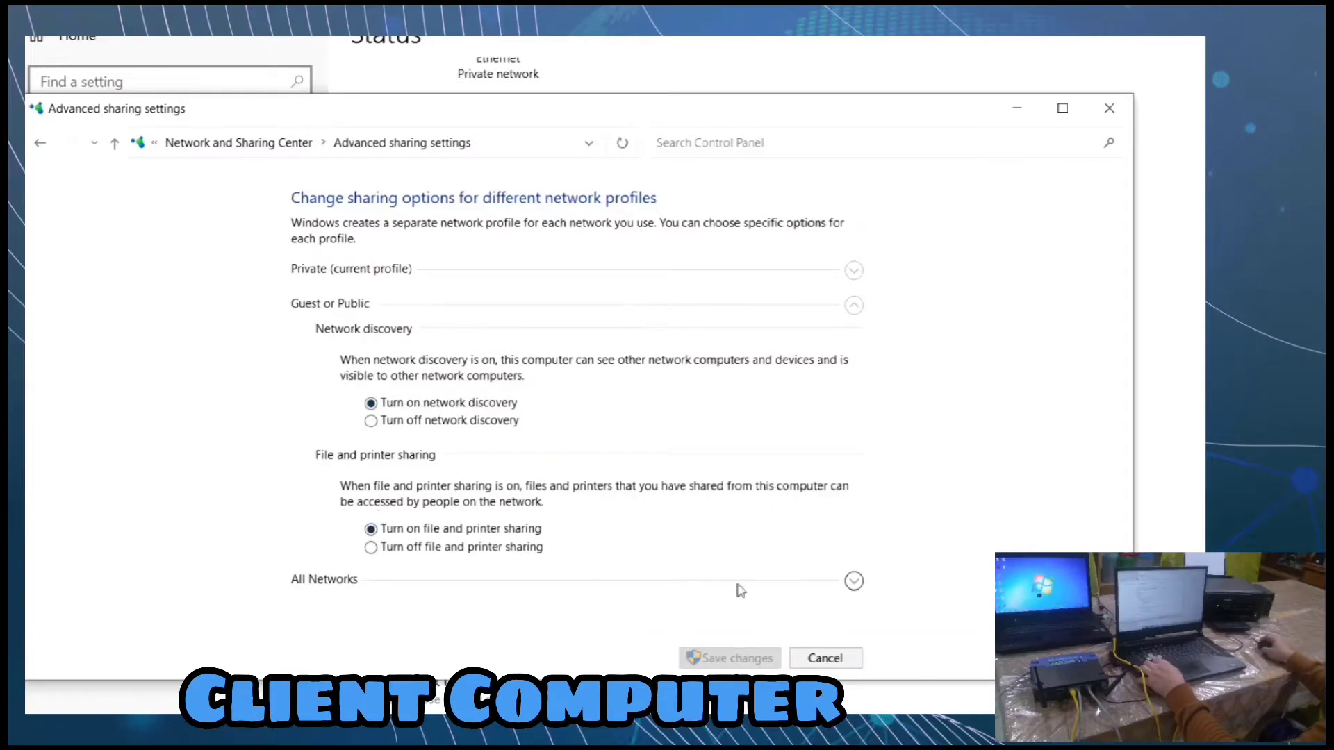
click(833, 587)
scroll(627, 532, down, 1)
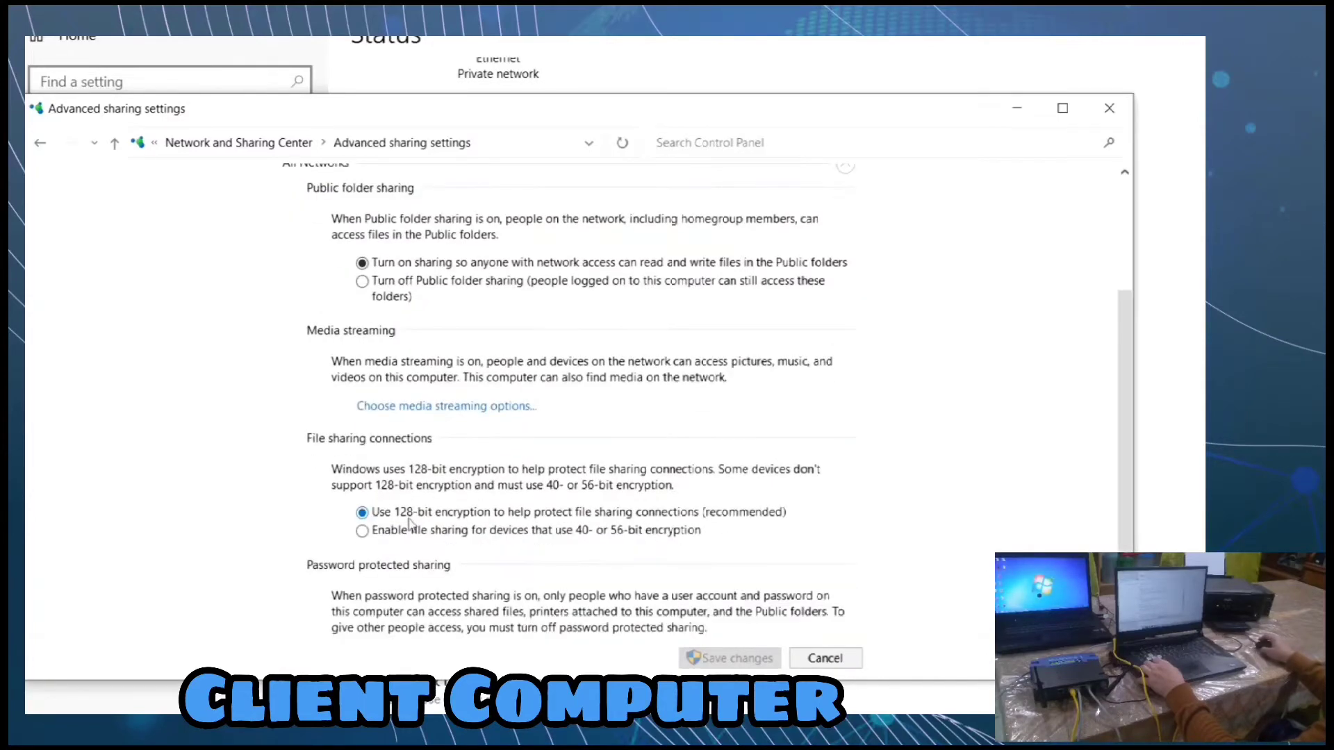
scroll(717, 584, down, 1)
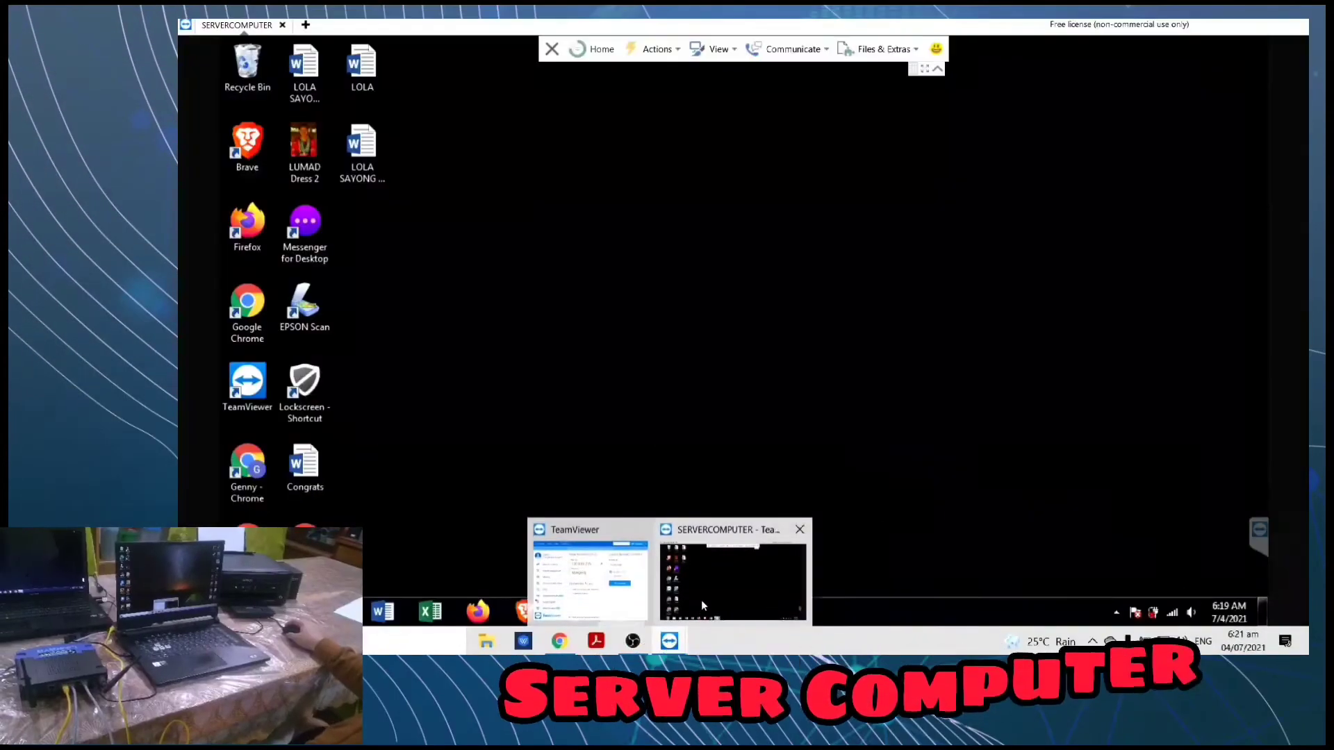
click(702, 452)
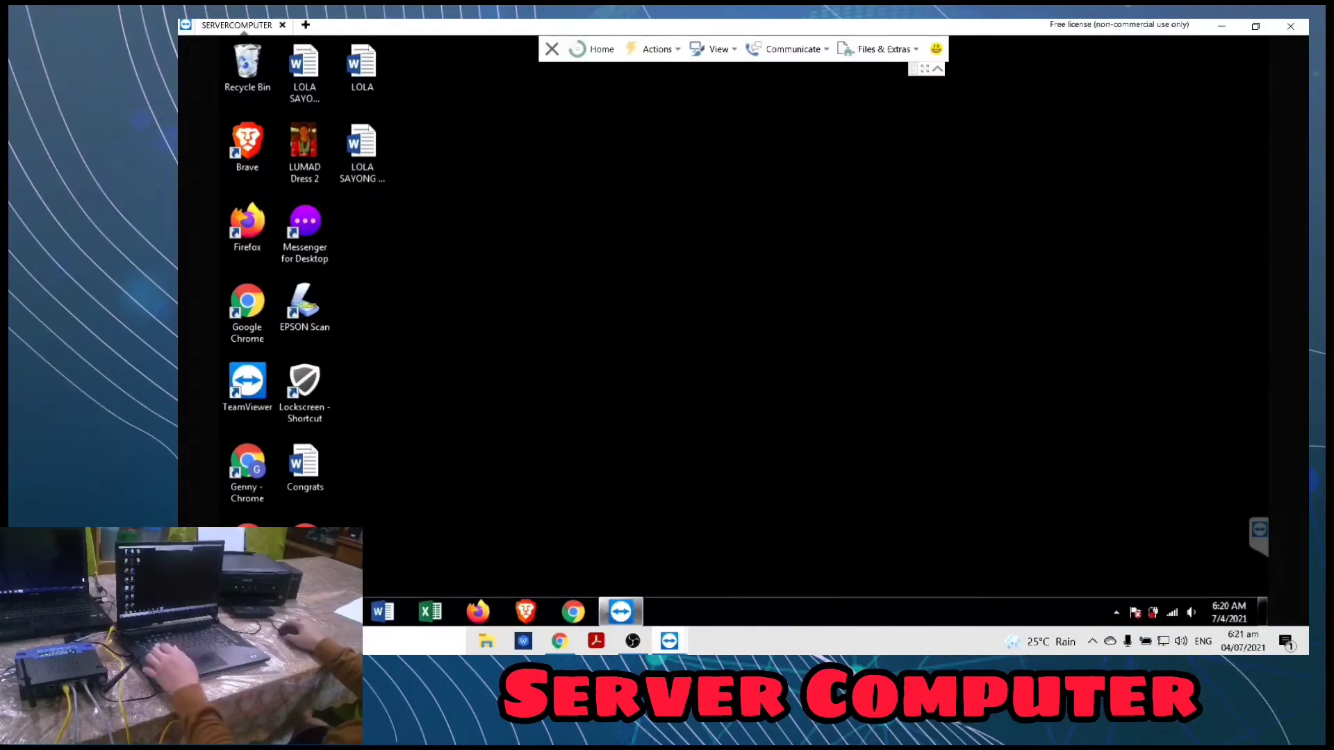
Share the server's EPSON L220 Series printer as 'EPSON L220 Series' from its printer properties
key(super)
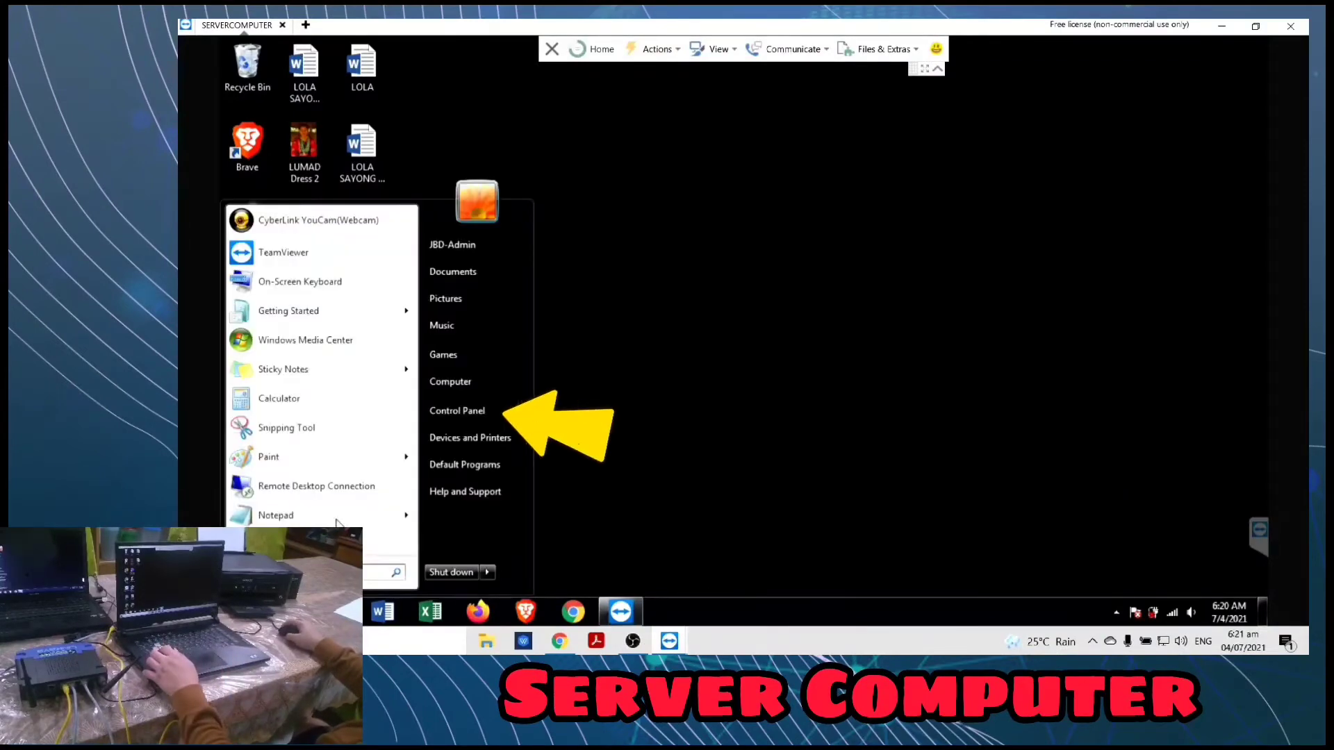
click(452, 422)
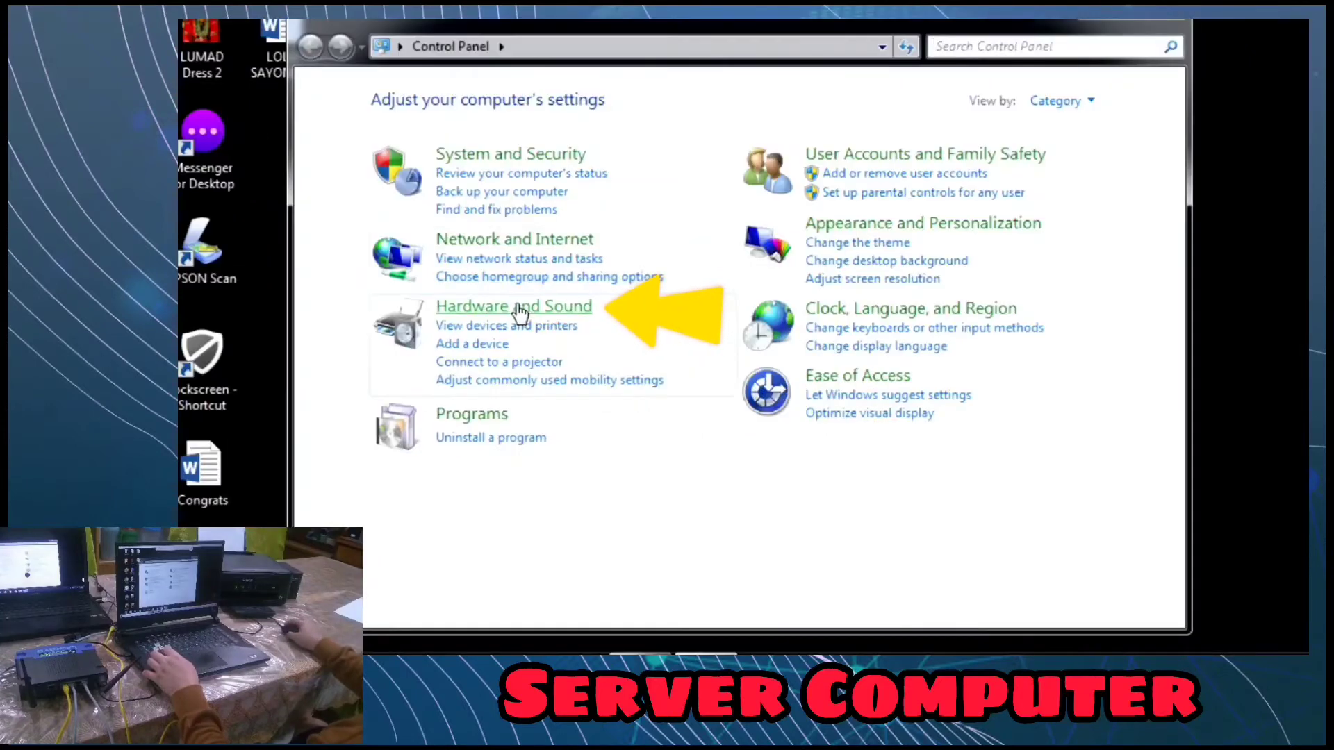
click(520, 309)
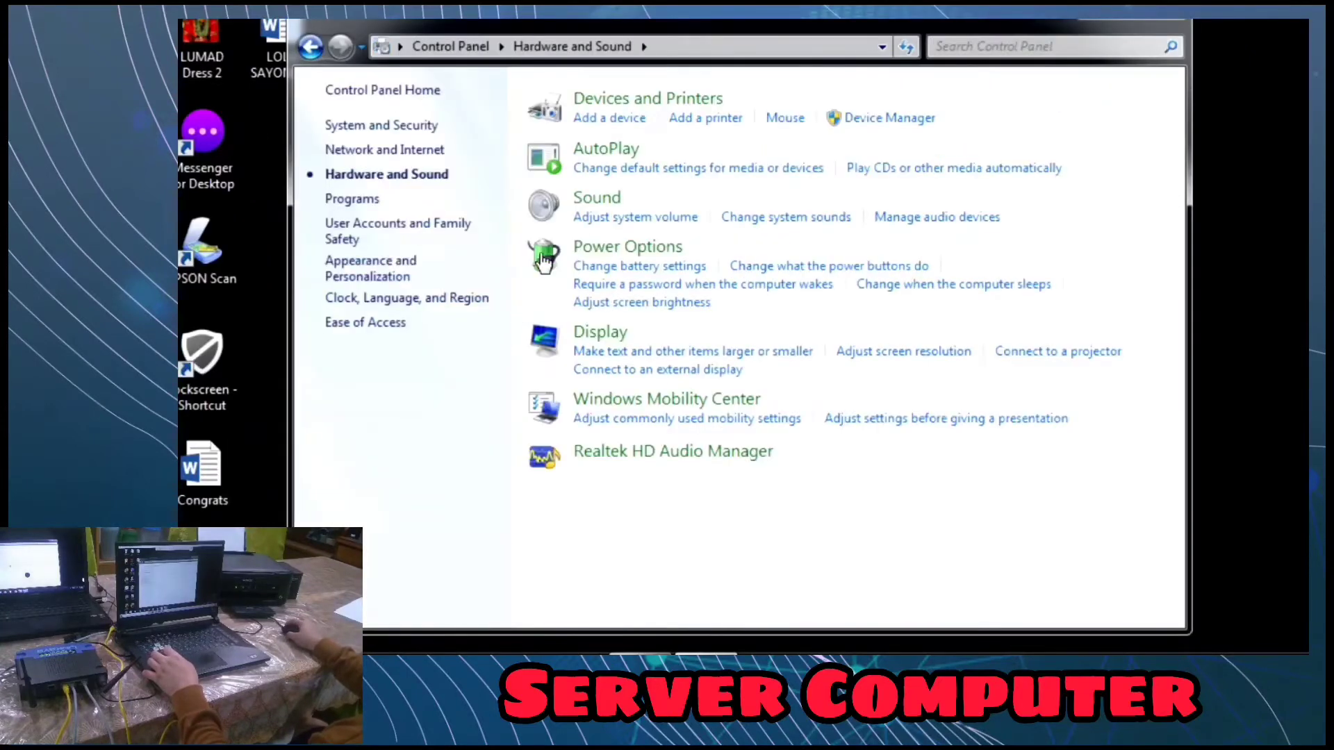
click(613, 103)
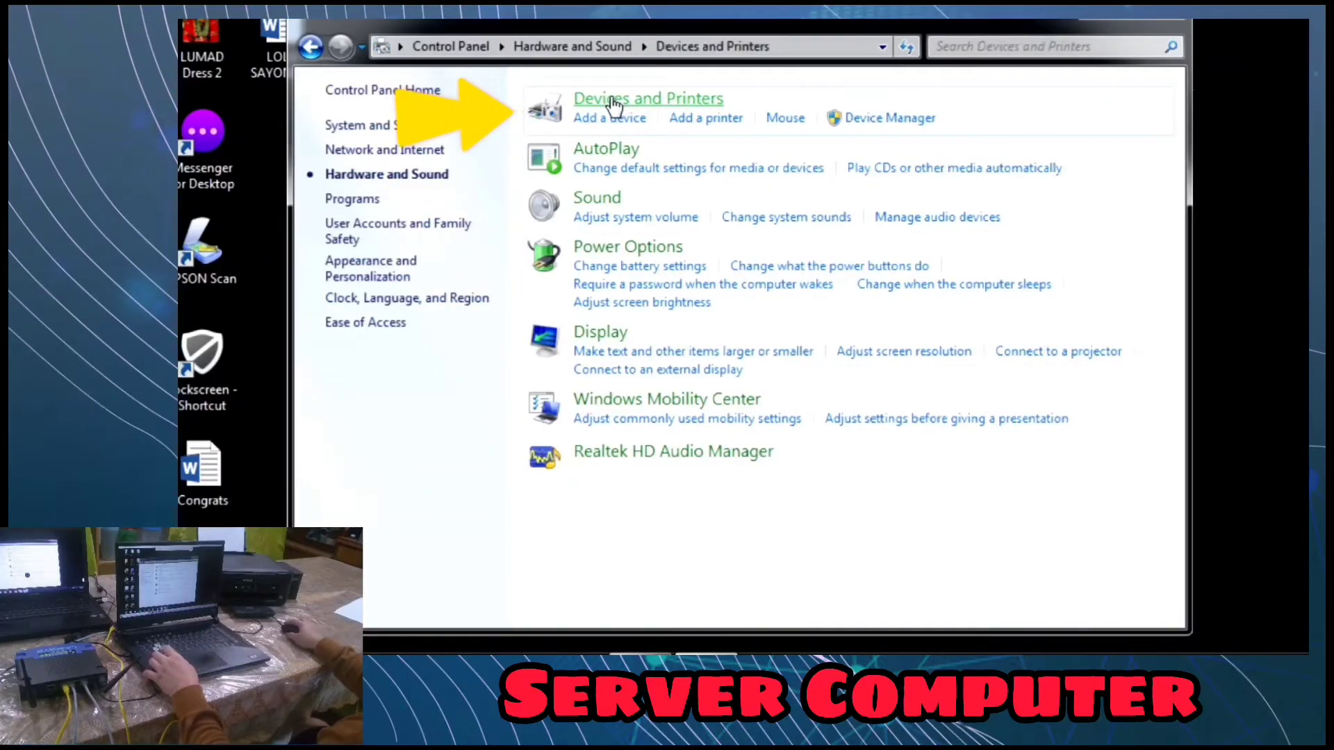
click(388, 398)
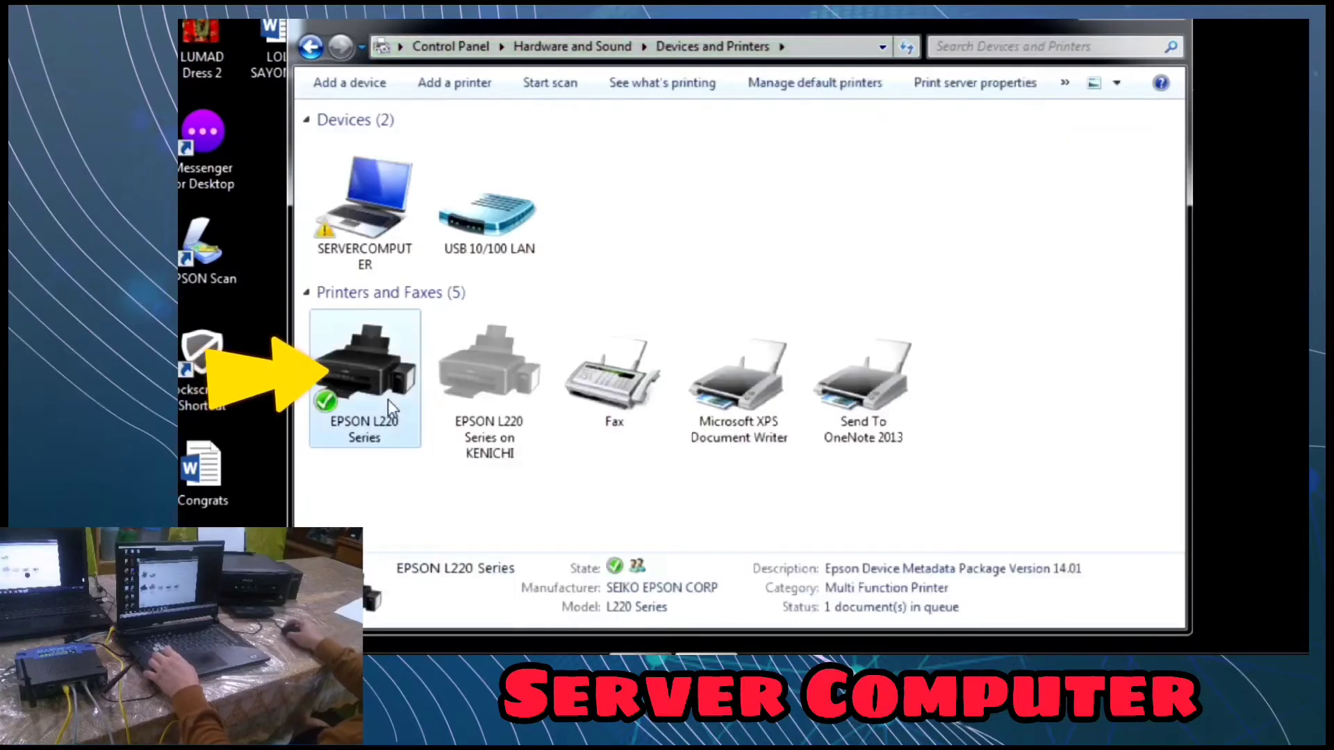
right_click(388, 398)
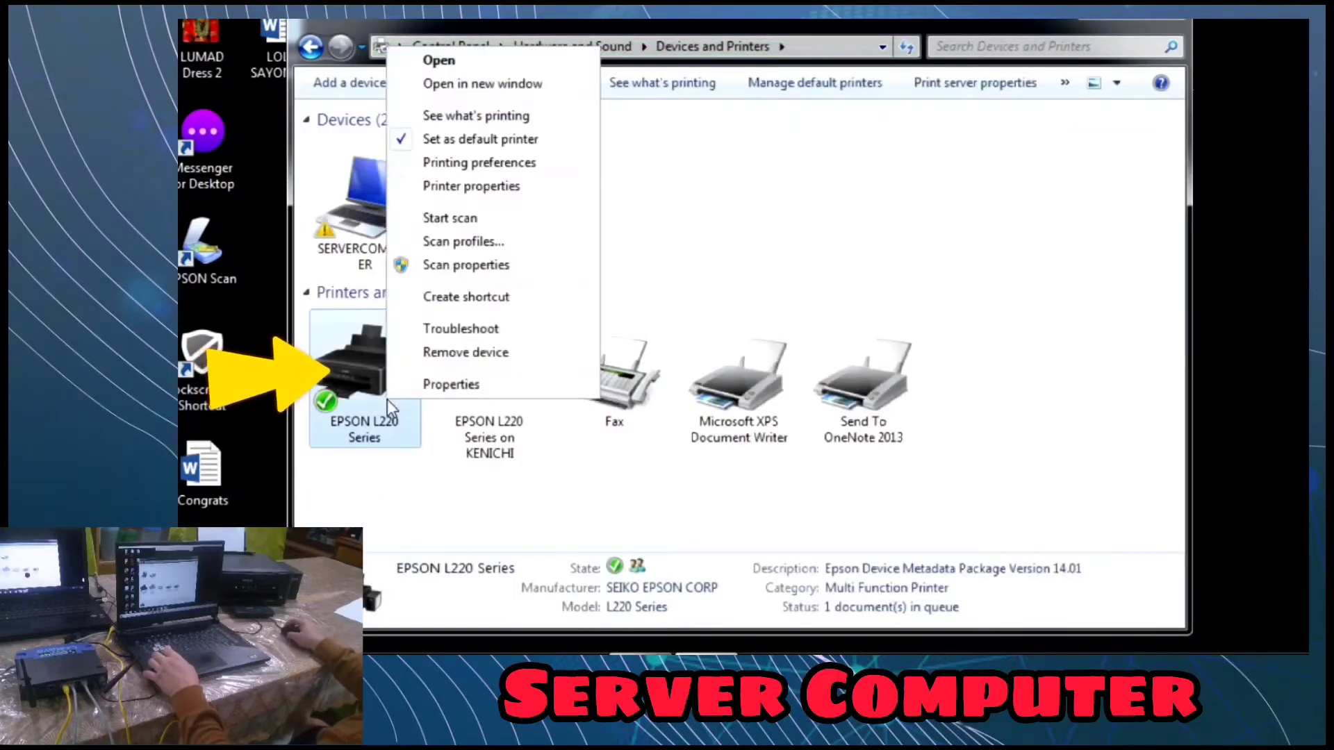
click(514, 196)
click(683, 151)
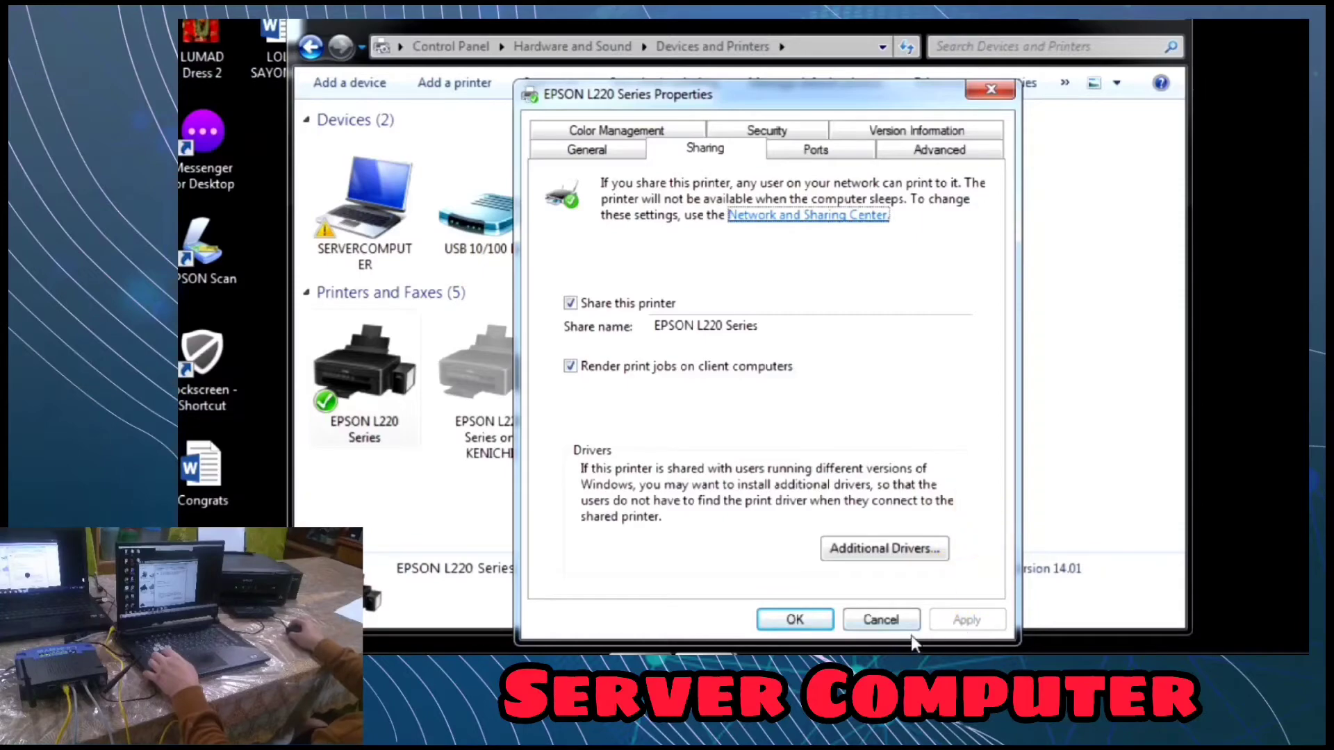
click(795, 620)
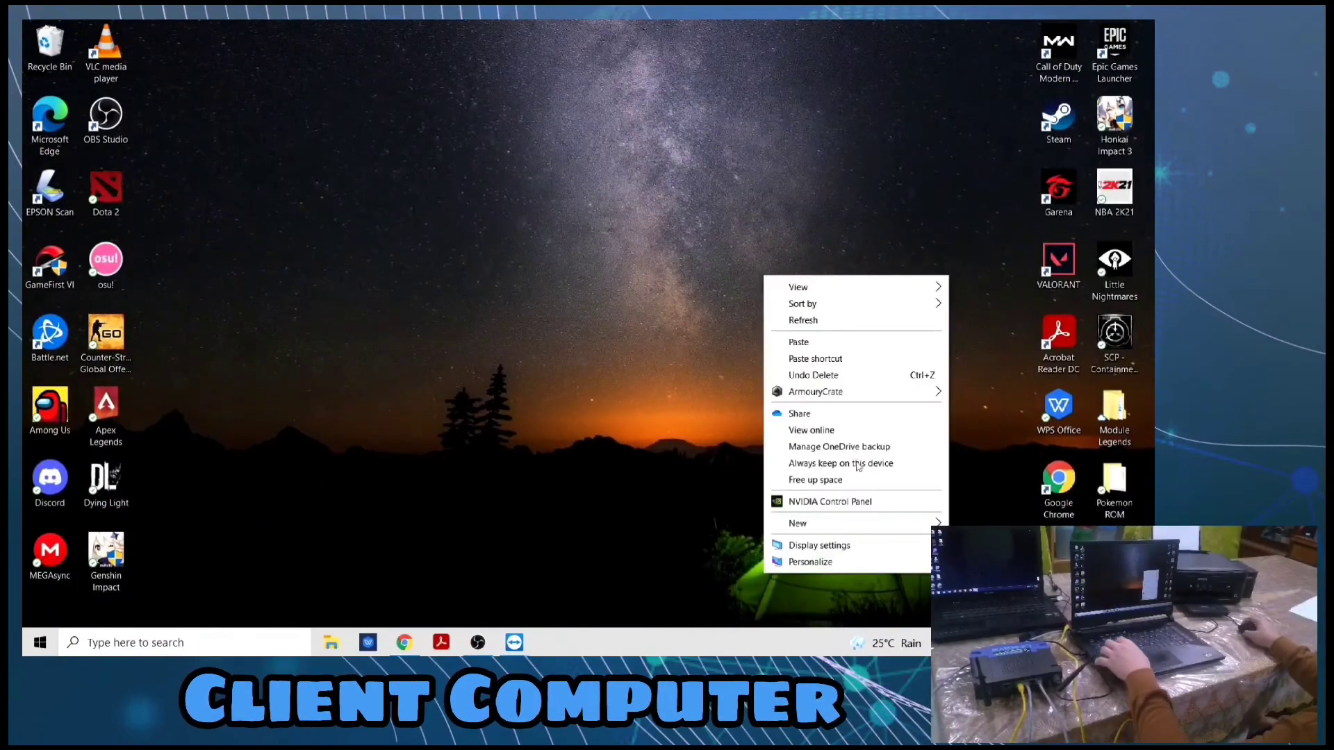
Create a new DOC document named aronpogi on the desktop
mouse_move(799, 523)
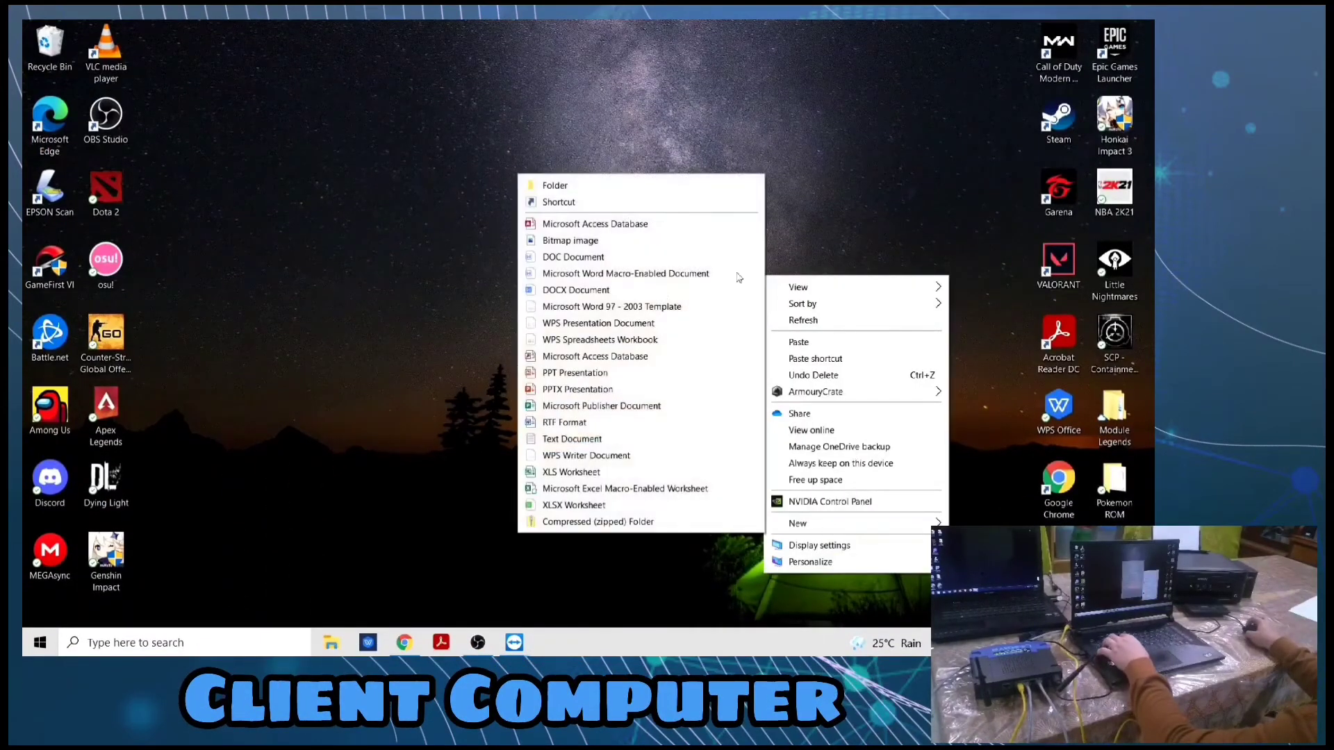
click(594, 258)
text(aronpogi)
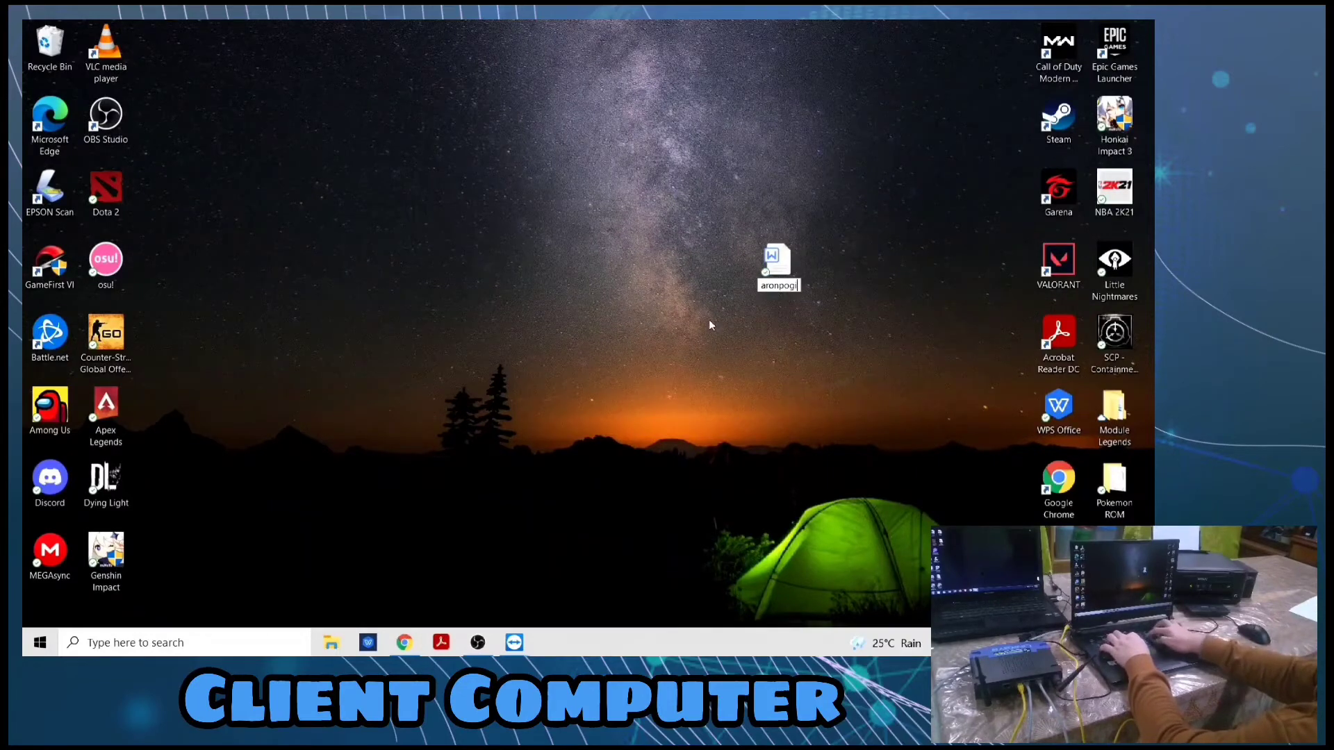
key(Return)
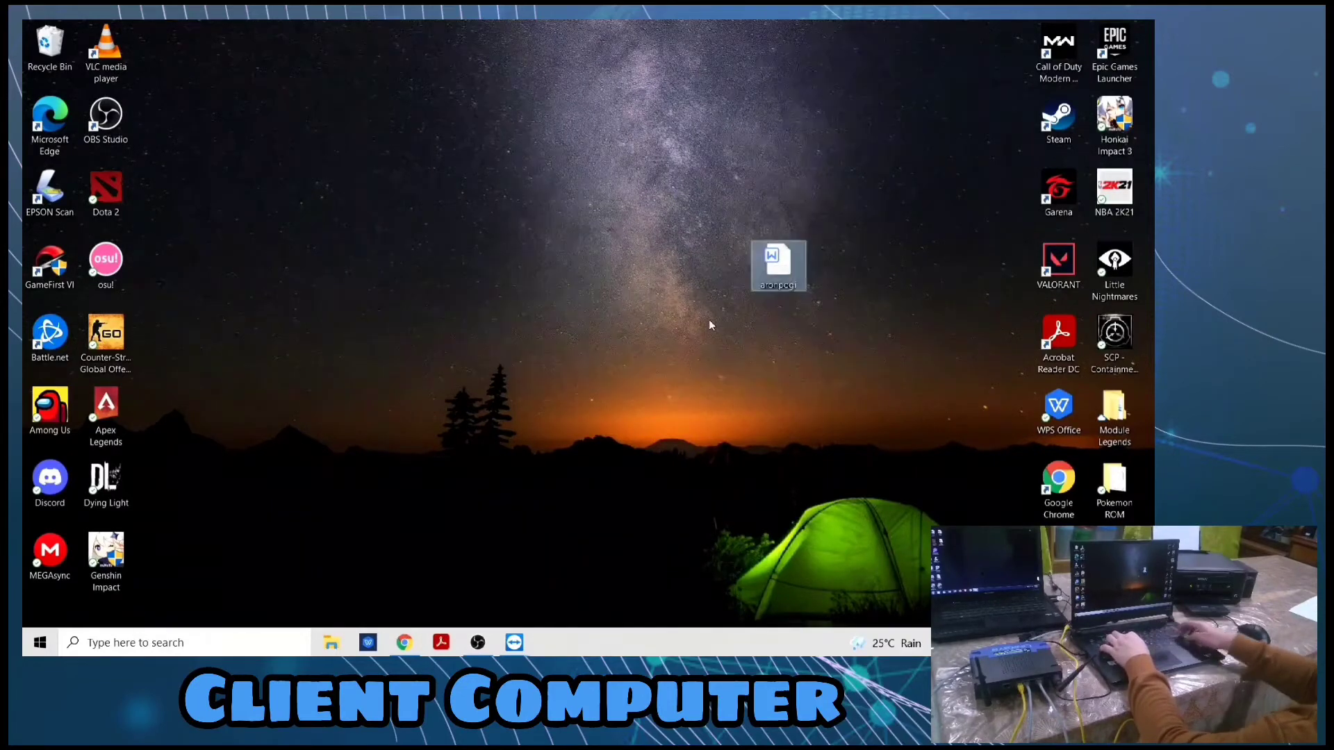
Type 'asdasdasd' at font size 120 in aronpogi, then close and save it
double_click(803, 262)
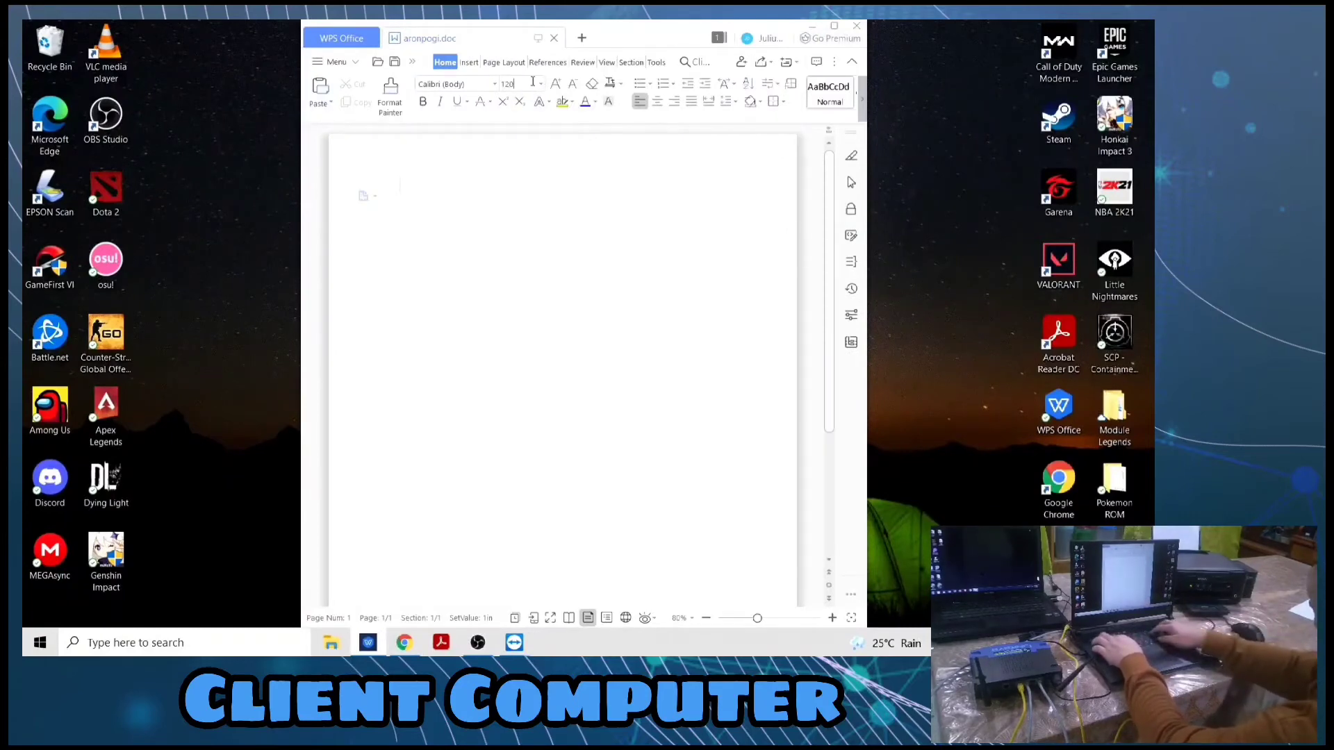
key(Return)
text(asd)
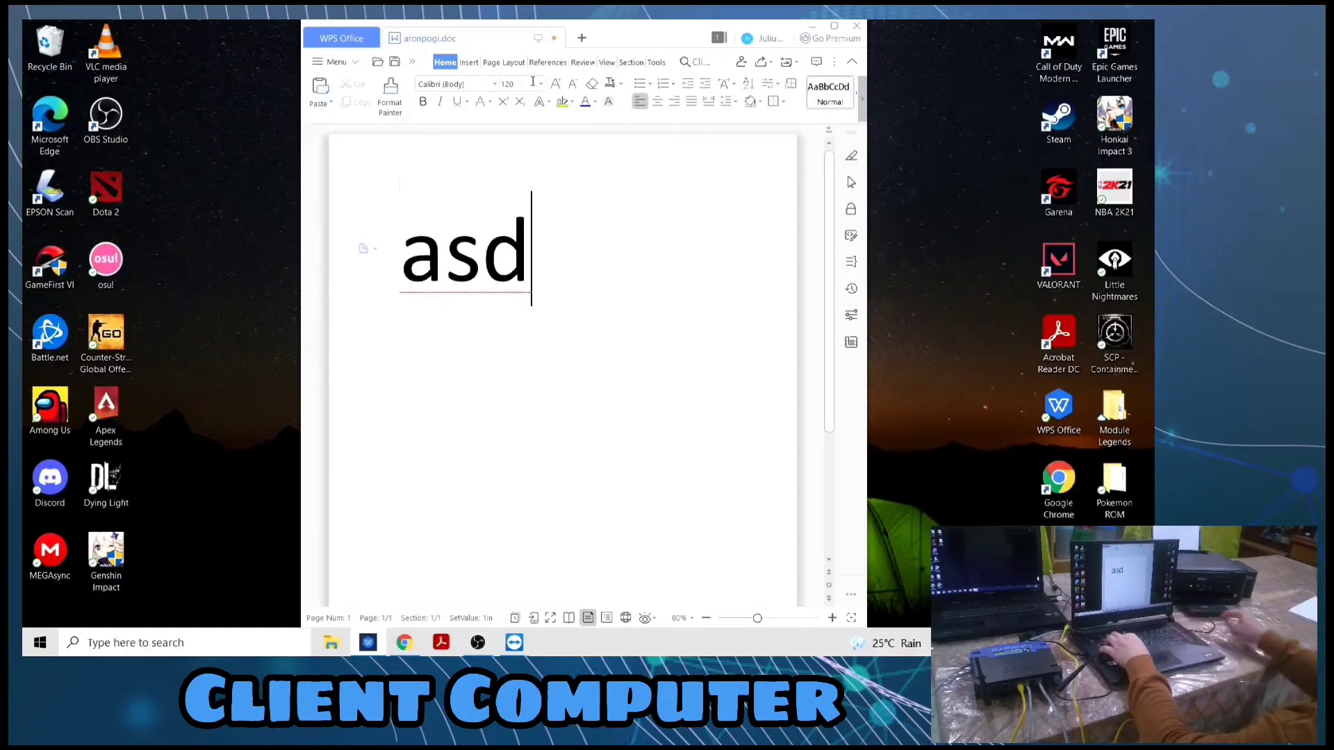
text(asdasd)
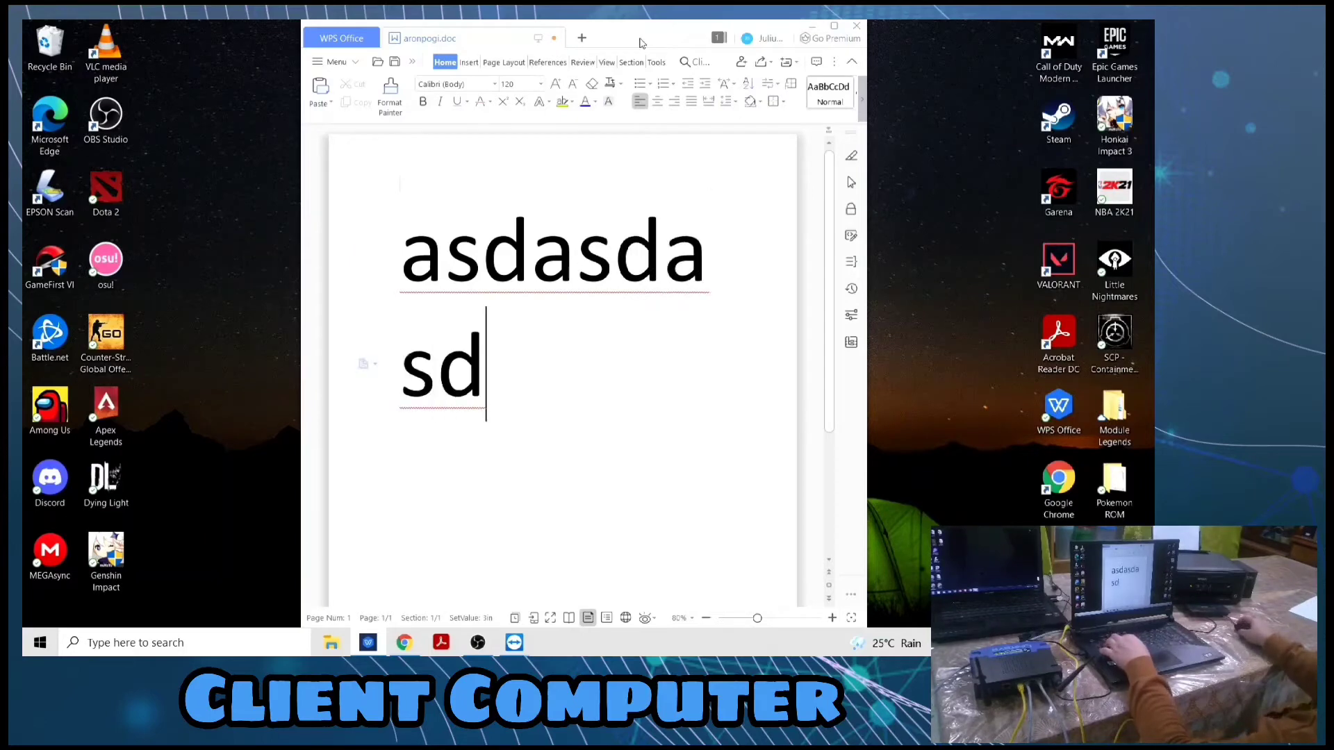
click(859, 27)
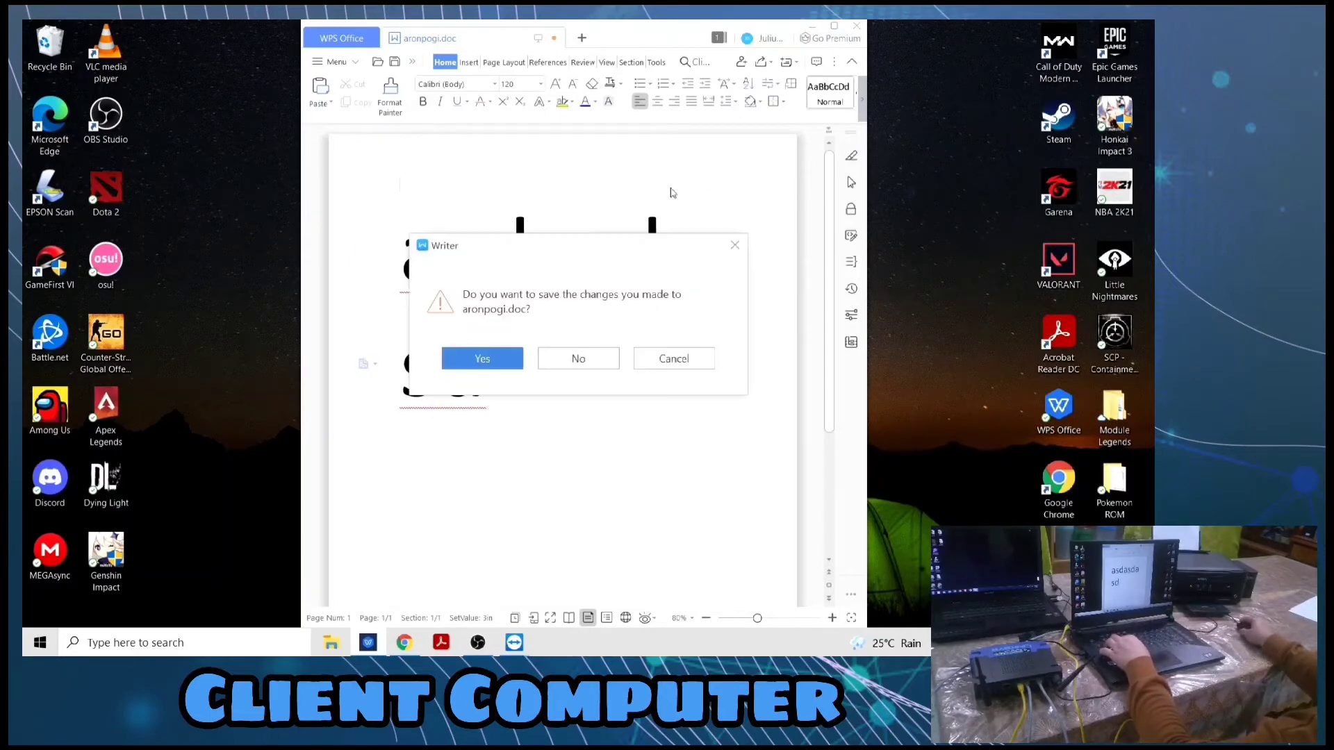
click(483, 359)
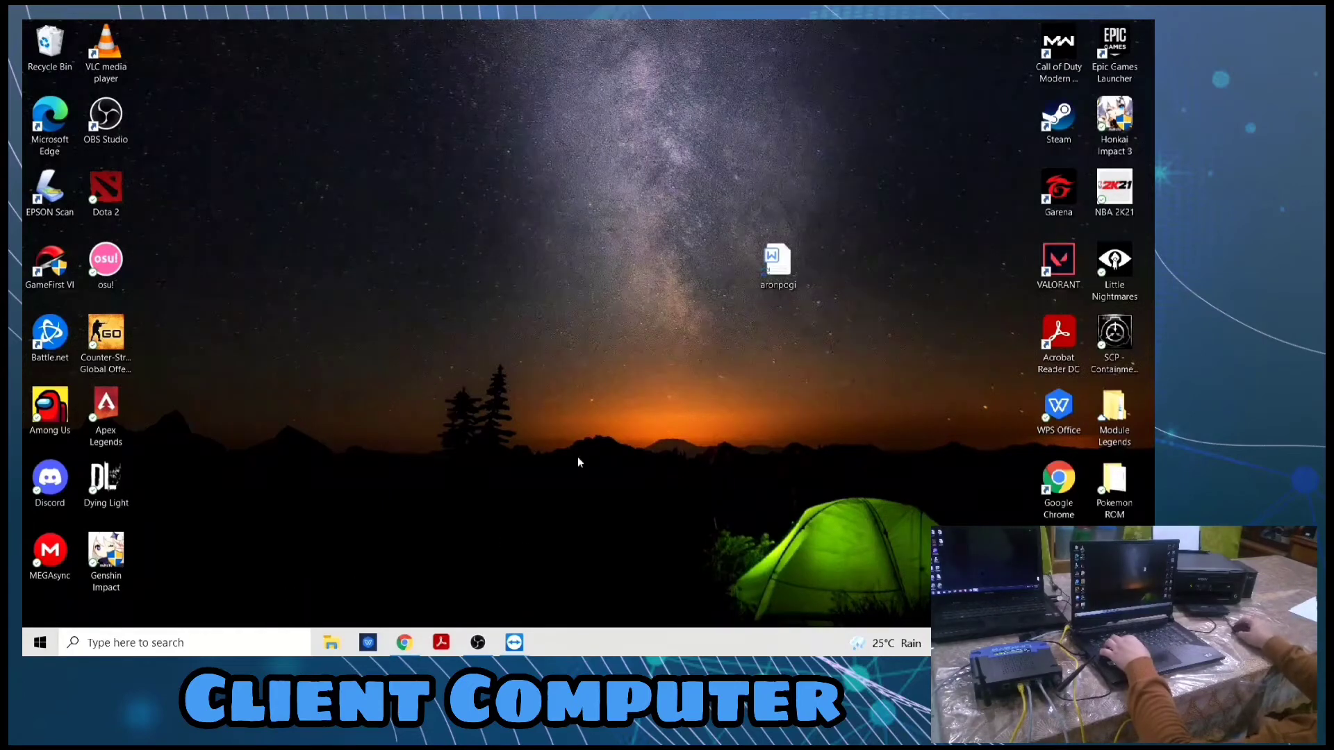
Copy aronpogi from the desktop and paste it into SERVERCOMPUTER's Users\Public folder
right_click(780, 290)
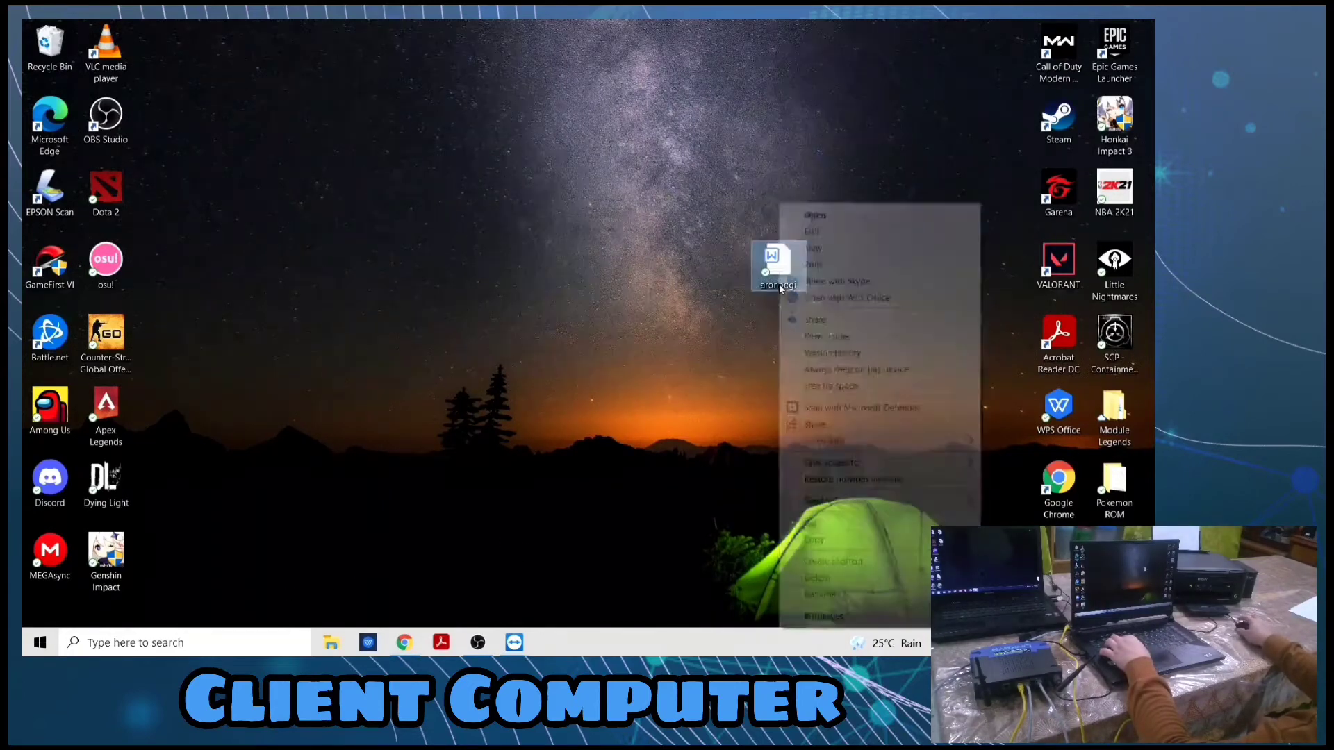
click(847, 540)
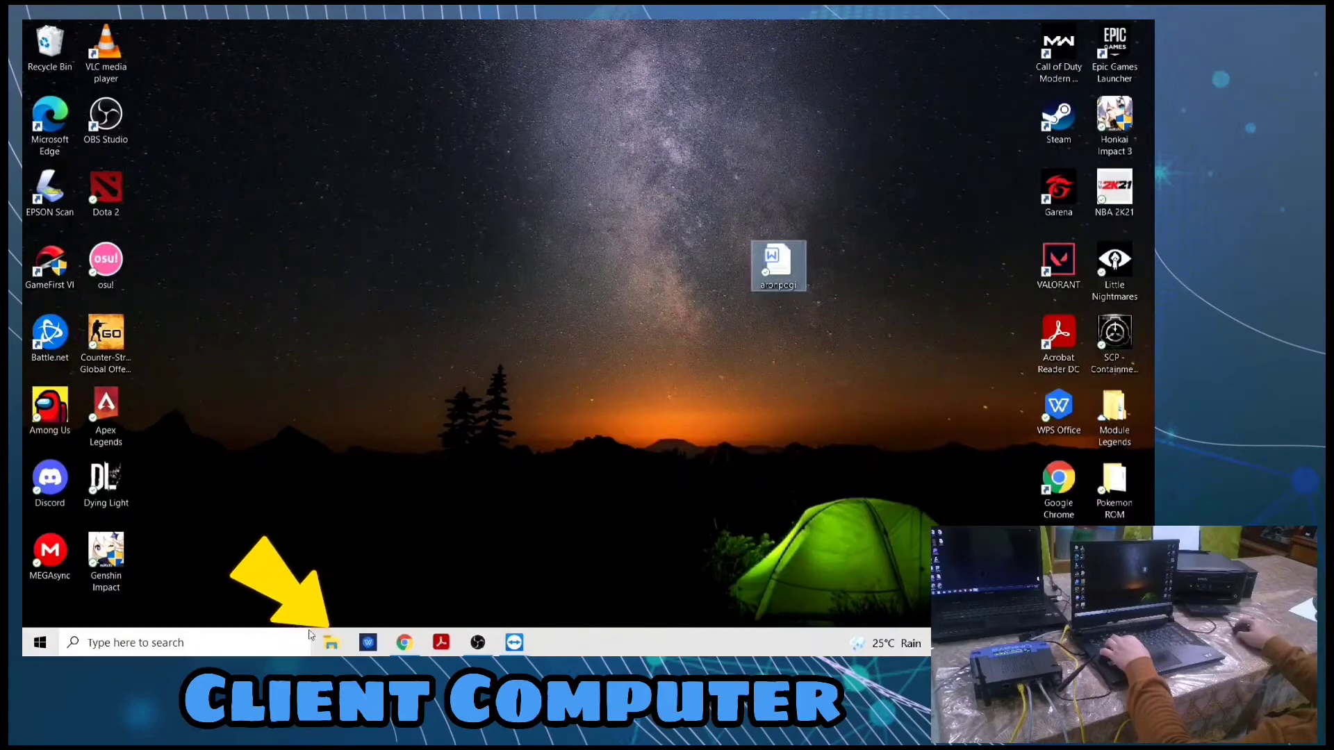
click(331, 643)
scroll(167, 445, down, 2)
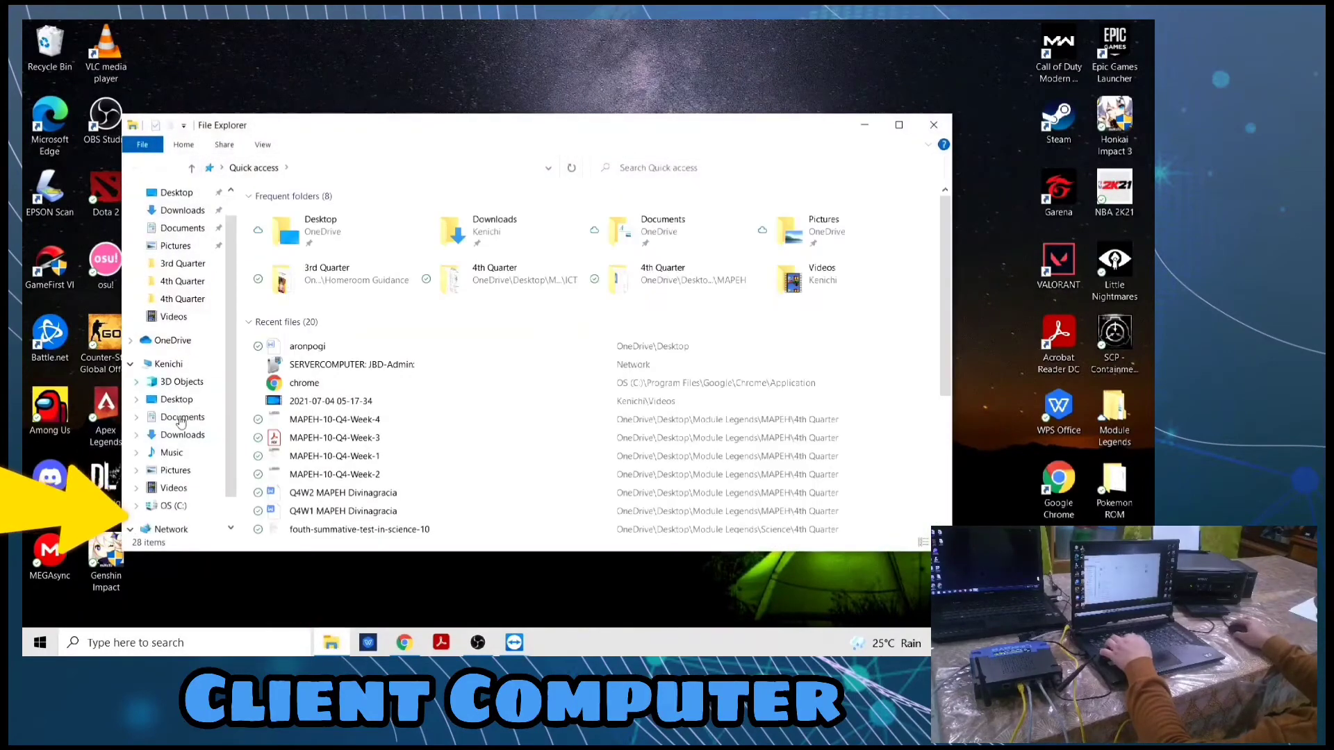
click(192, 497)
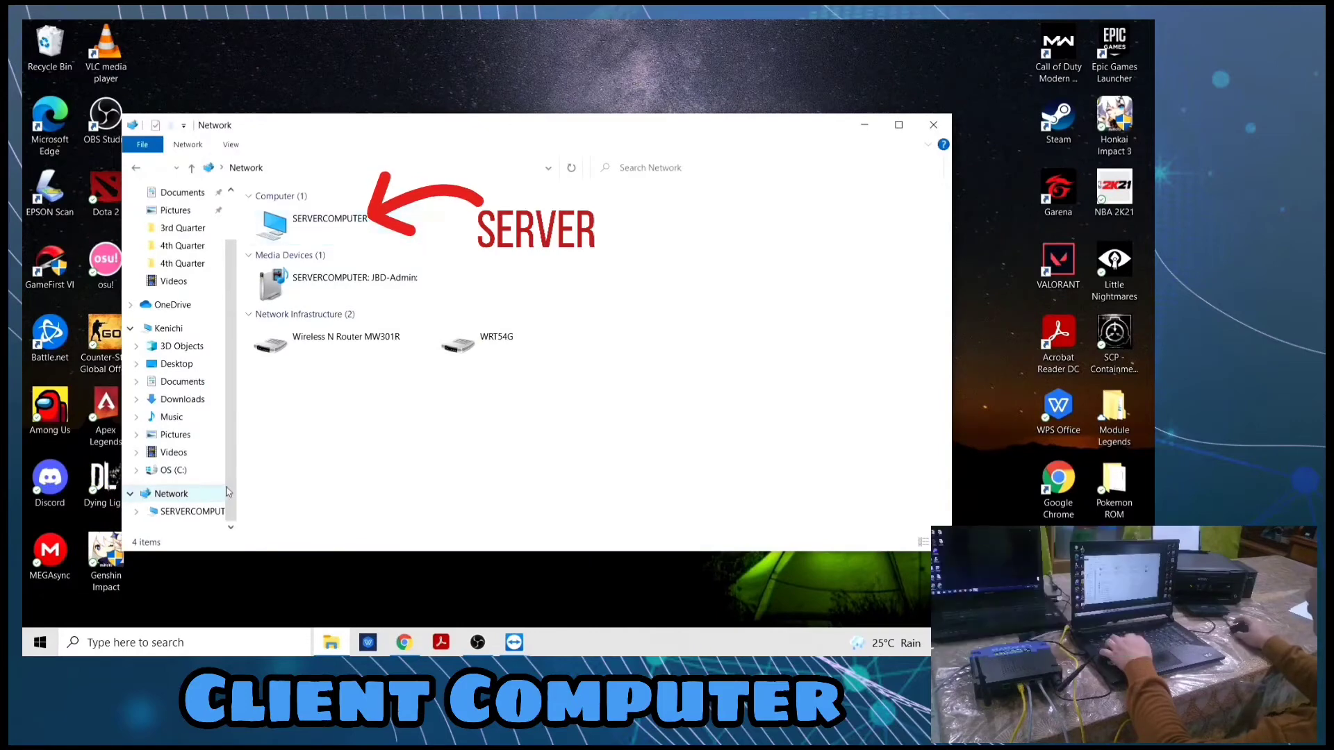
double_click(359, 236)
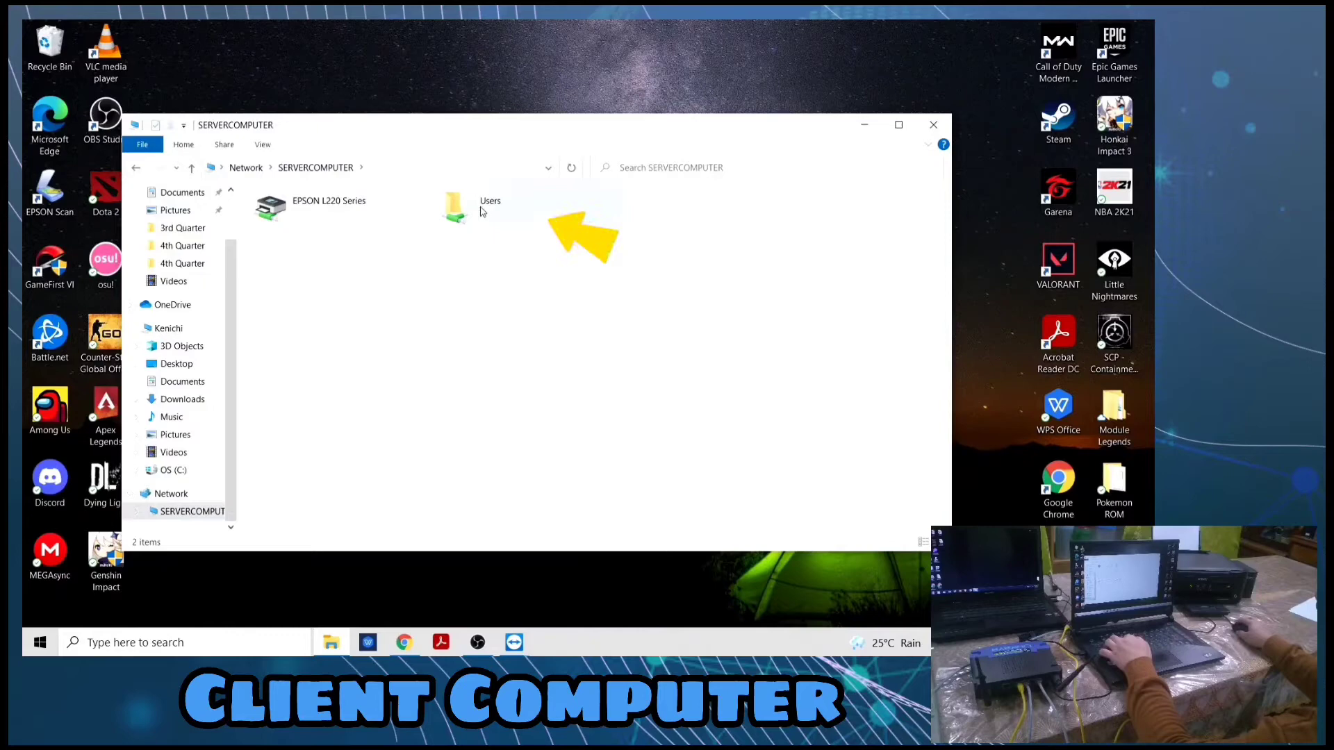
double_click(482, 210)
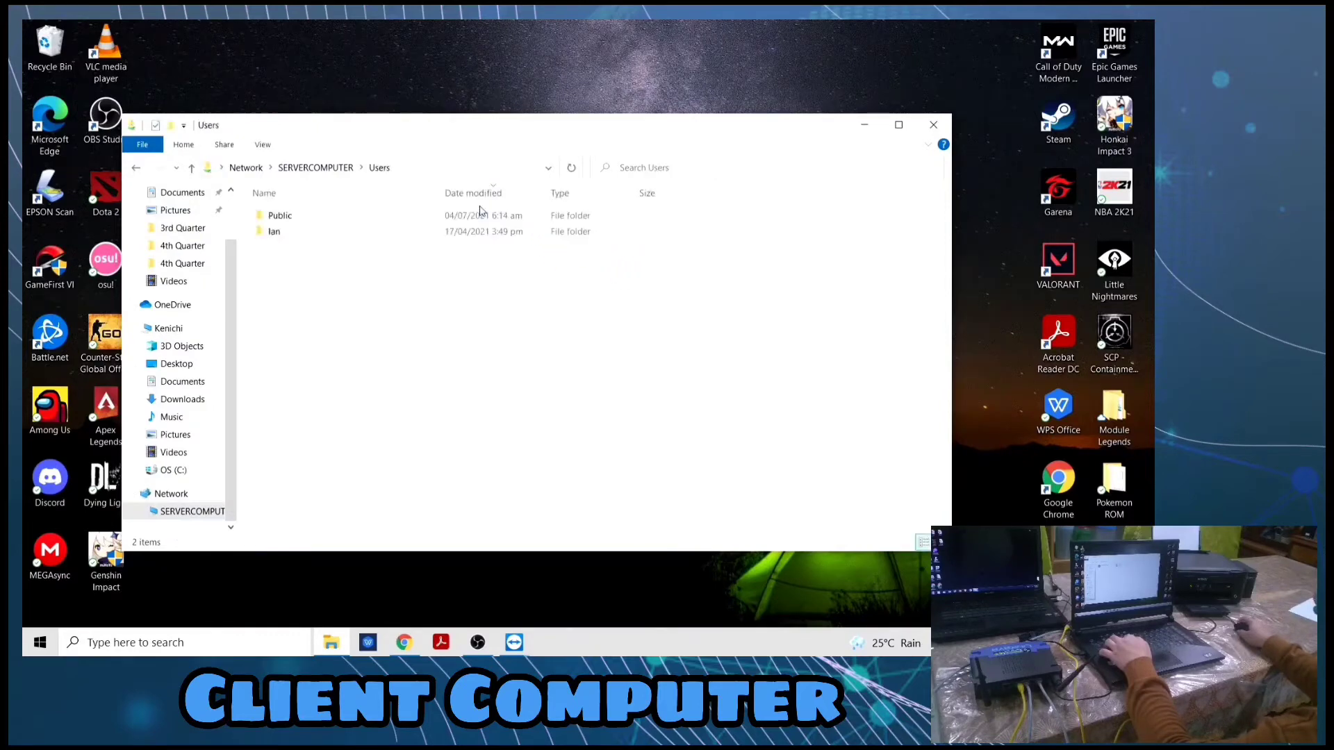
double_click(347, 217)
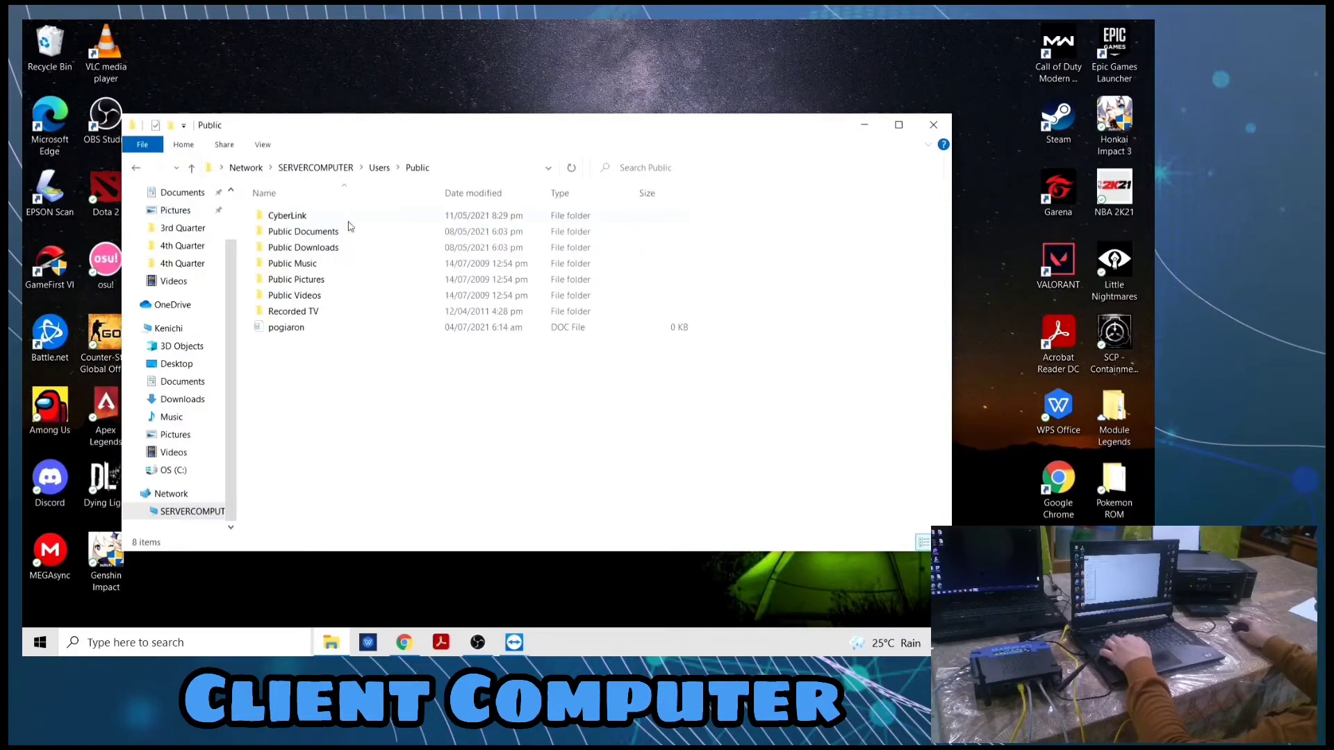
right_click(406, 378)
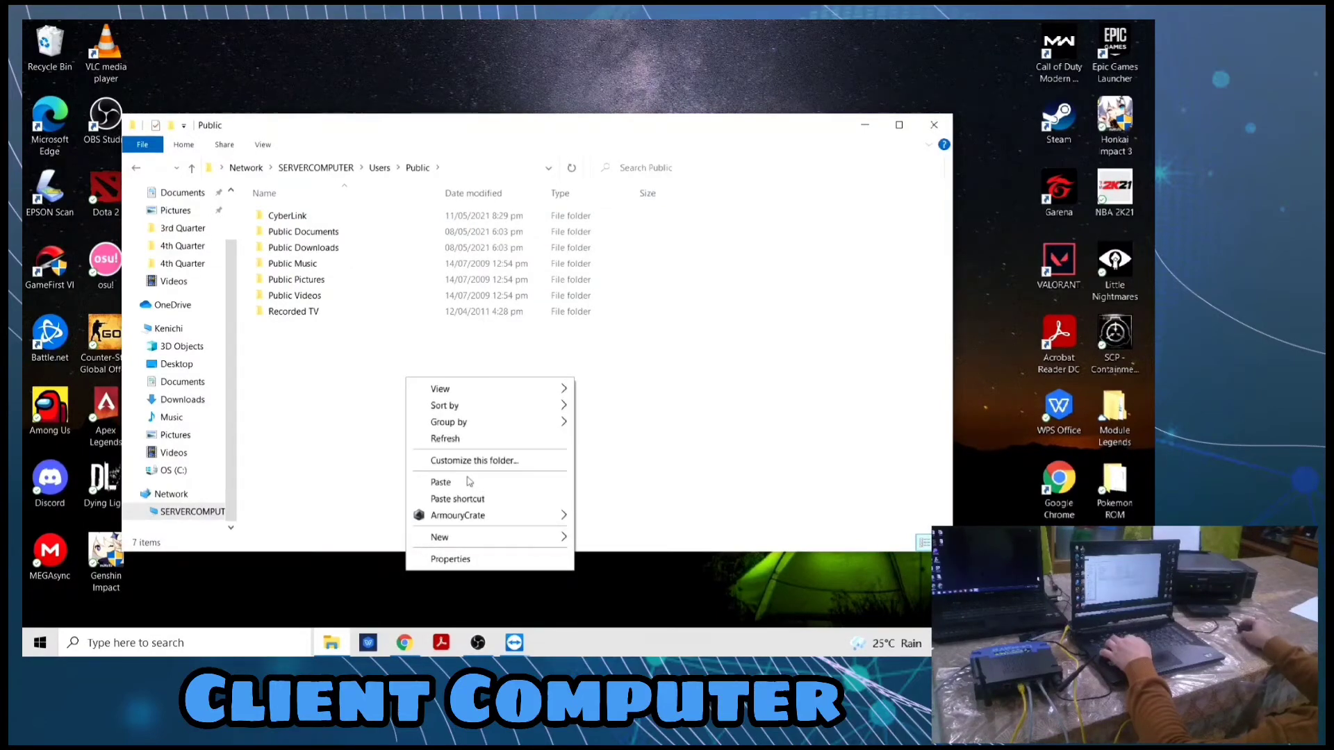
click(468, 481)
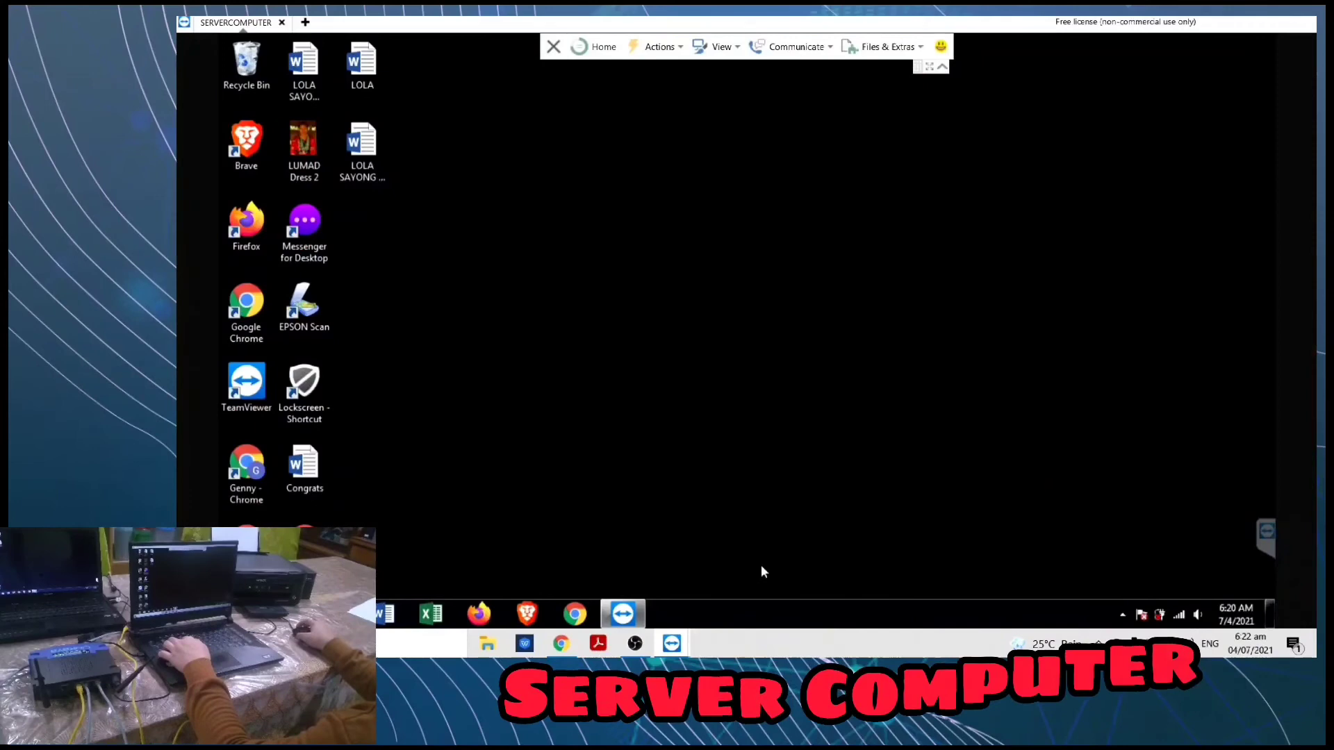
On the server, open aronpogi from SERVERCOMPUTER's Users\Public folder via Network
key(super+e)
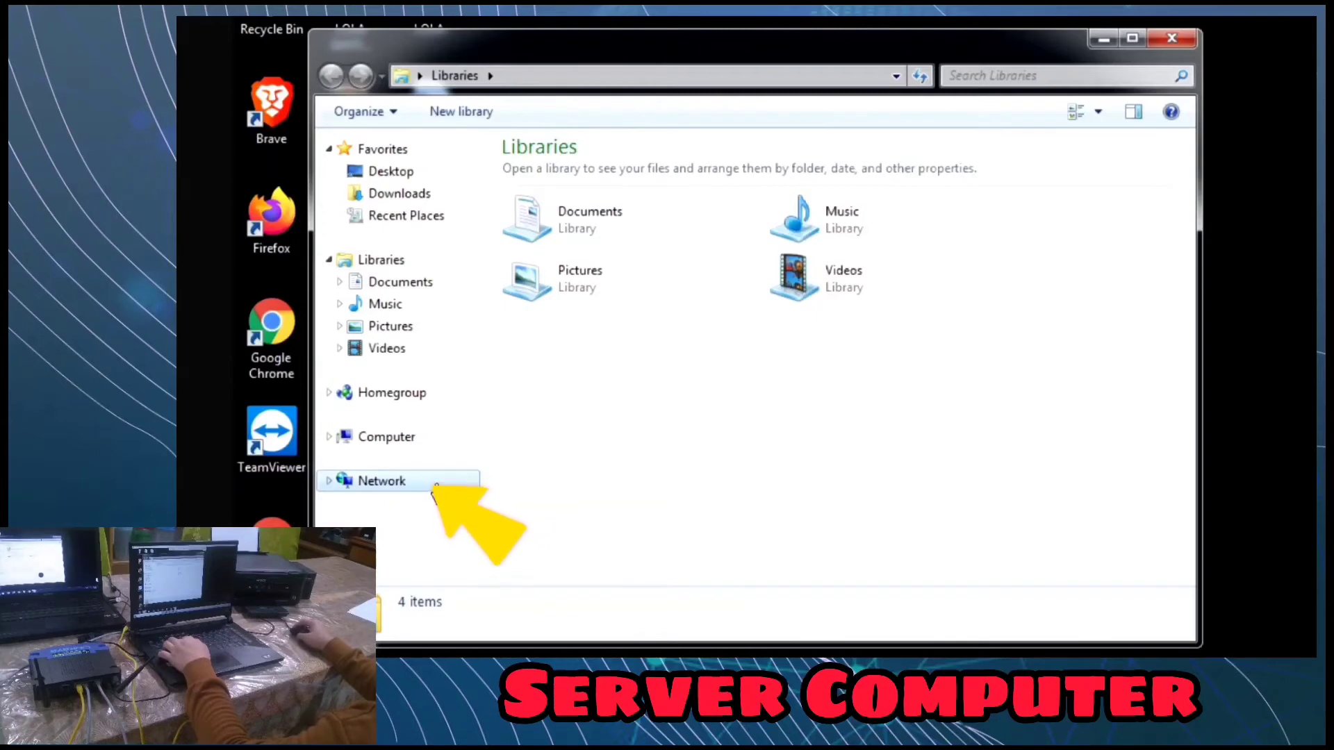
click(437, 479)
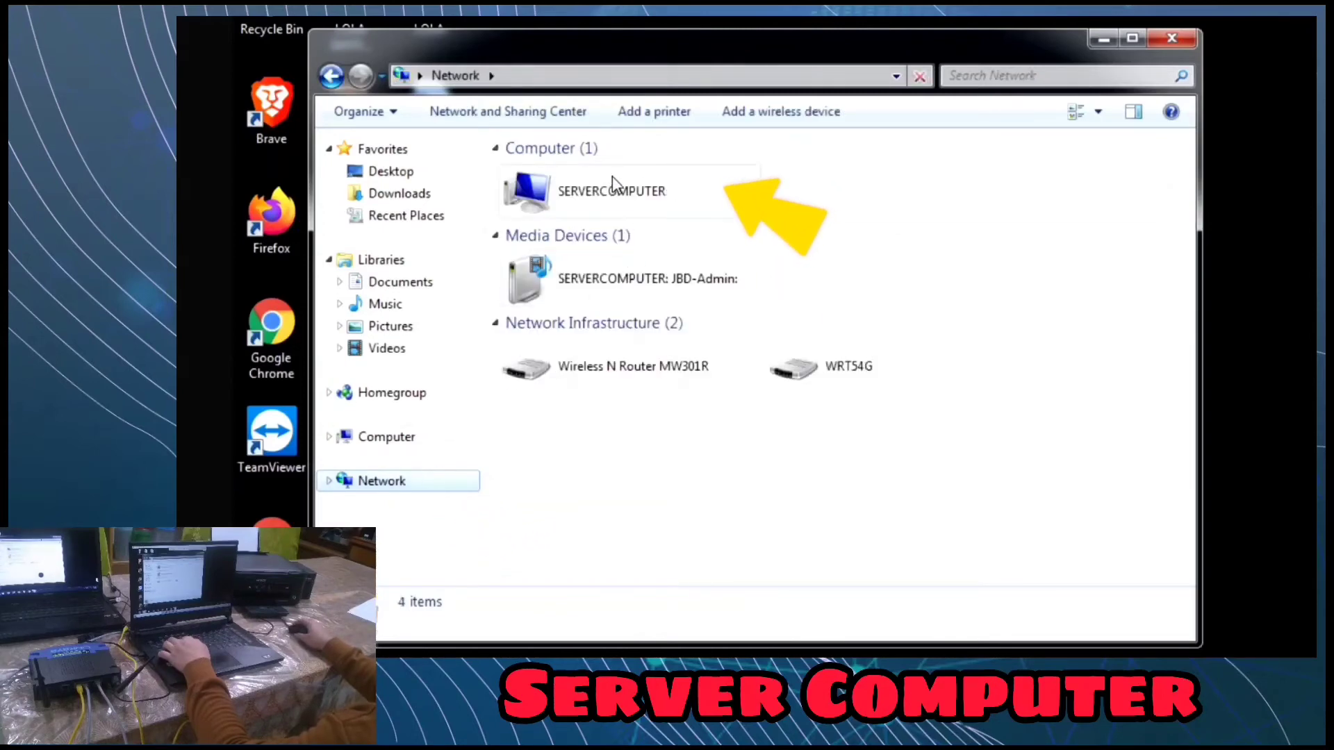
double_click(611, 177)
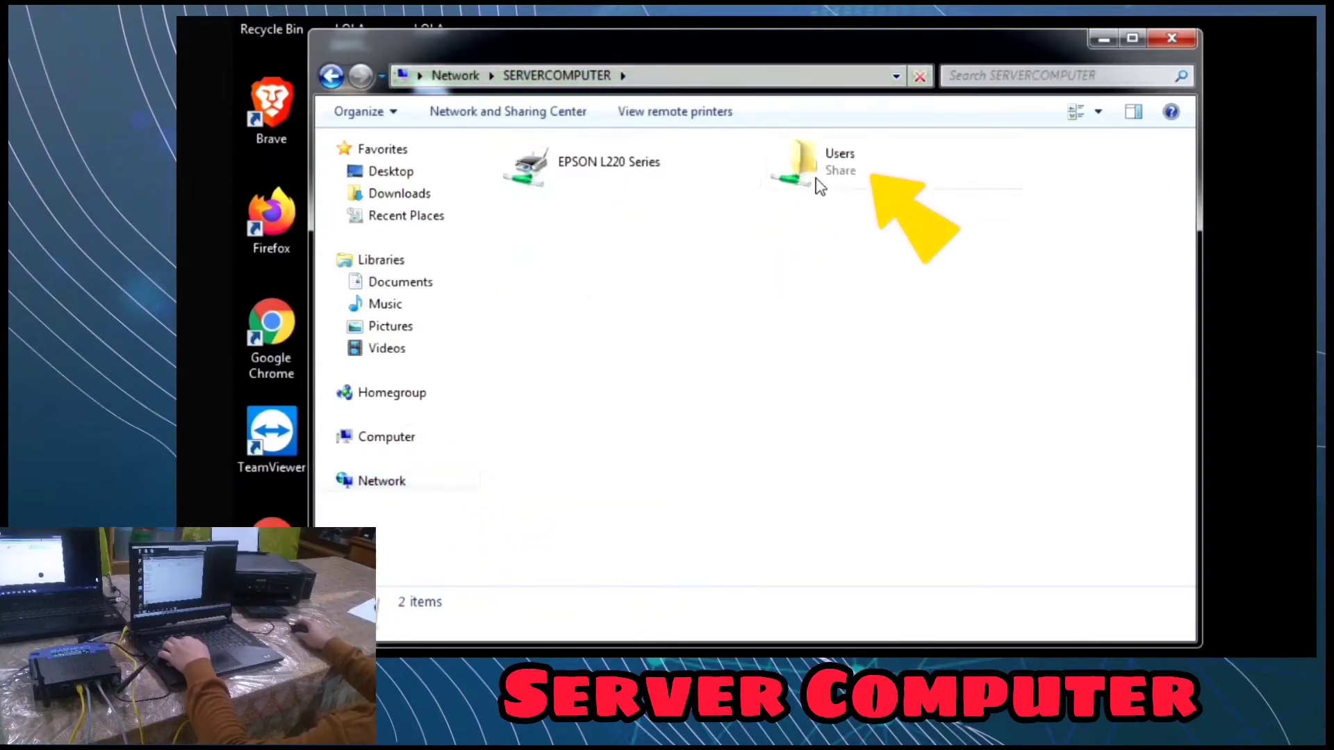
double_click(815, 184)
double_click(714, 218)
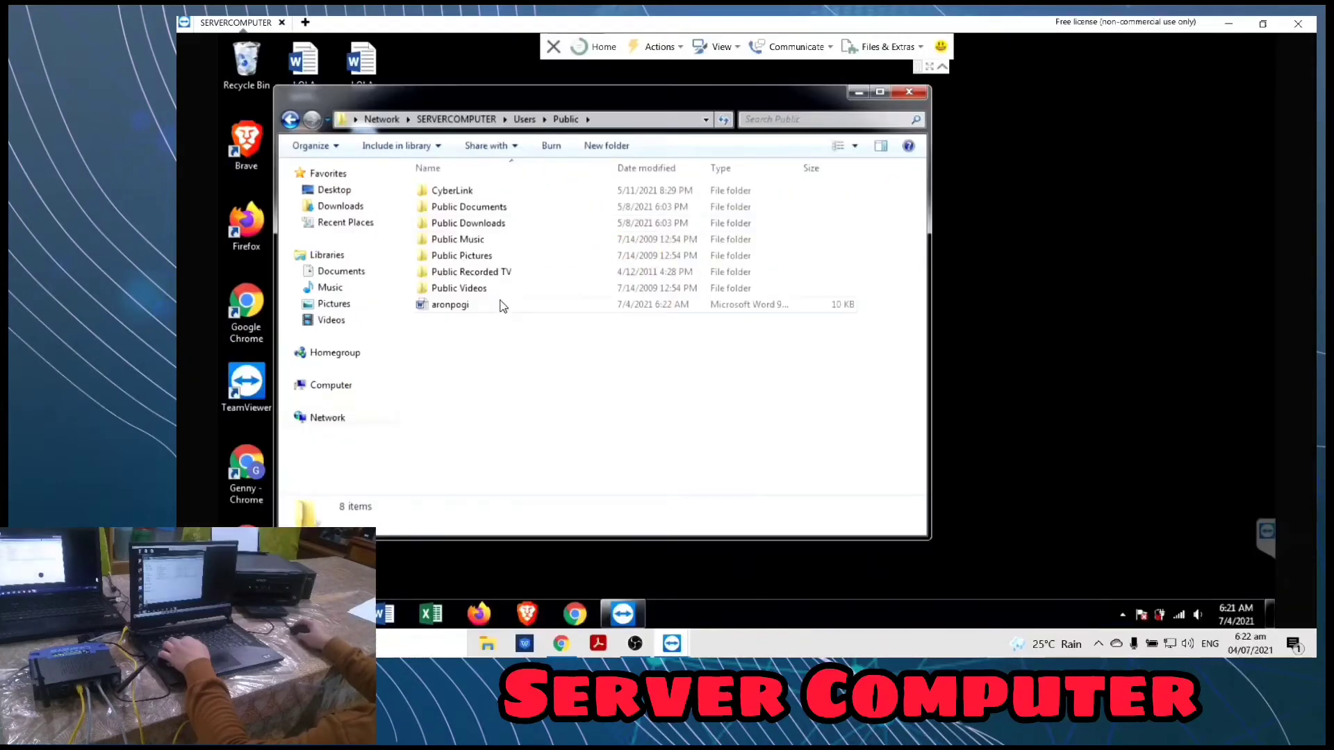
double_click(503, 306)
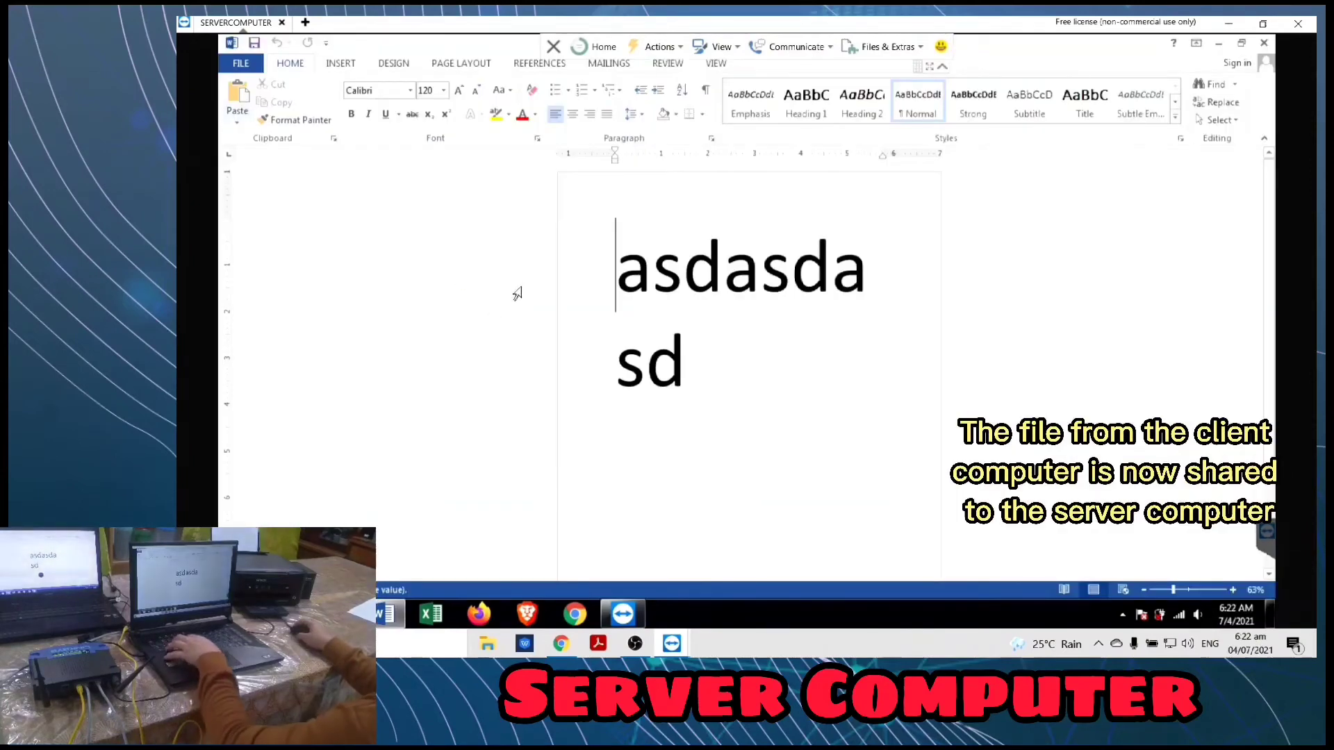
Print aronpogi from Word's File > Print to the EPSON L220 Series, then close Word and the Public folder window
click(241, 63)
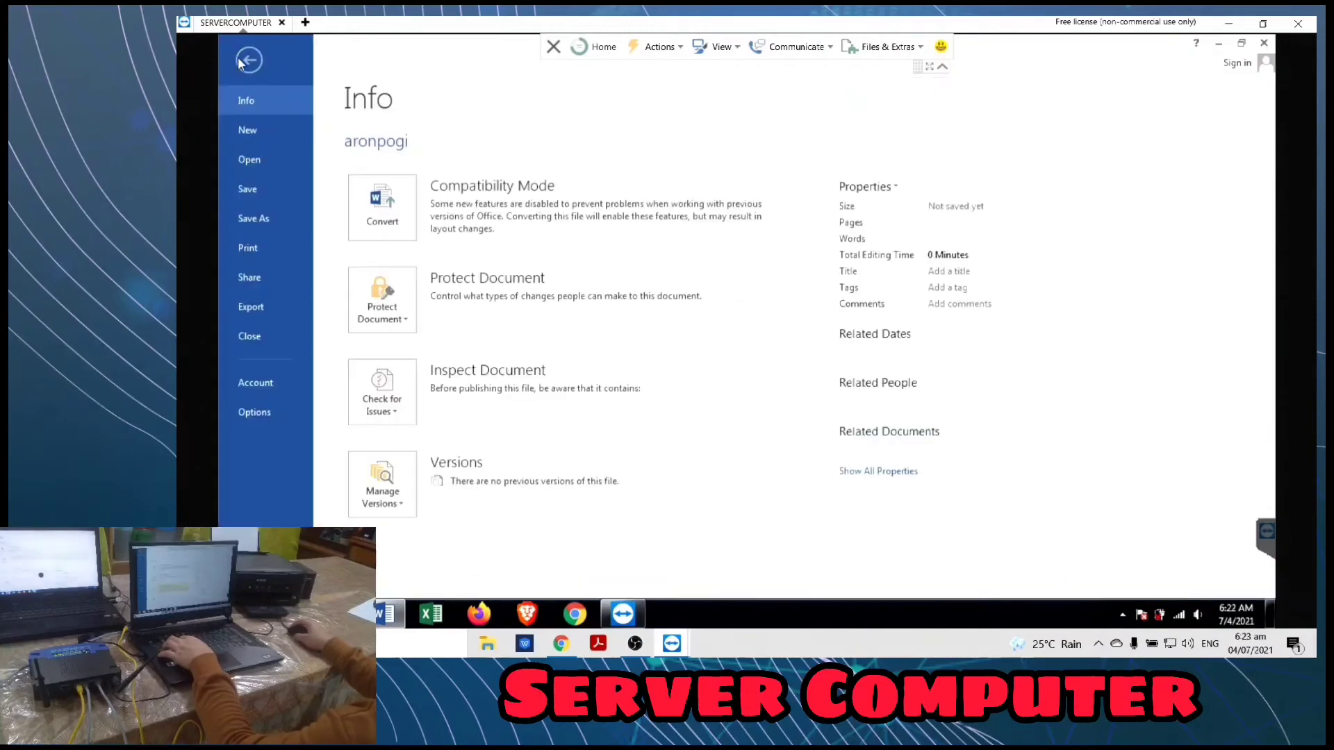
click(277, 243)
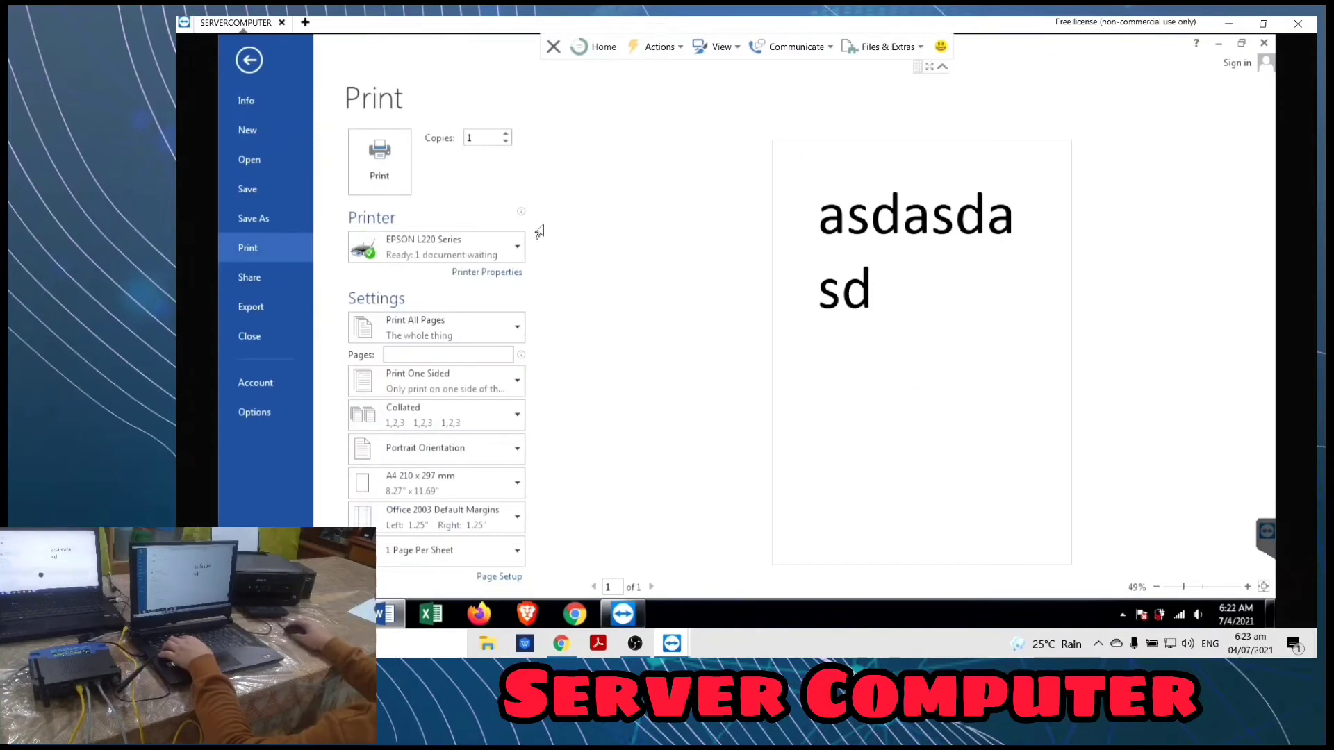
click(381, 161)
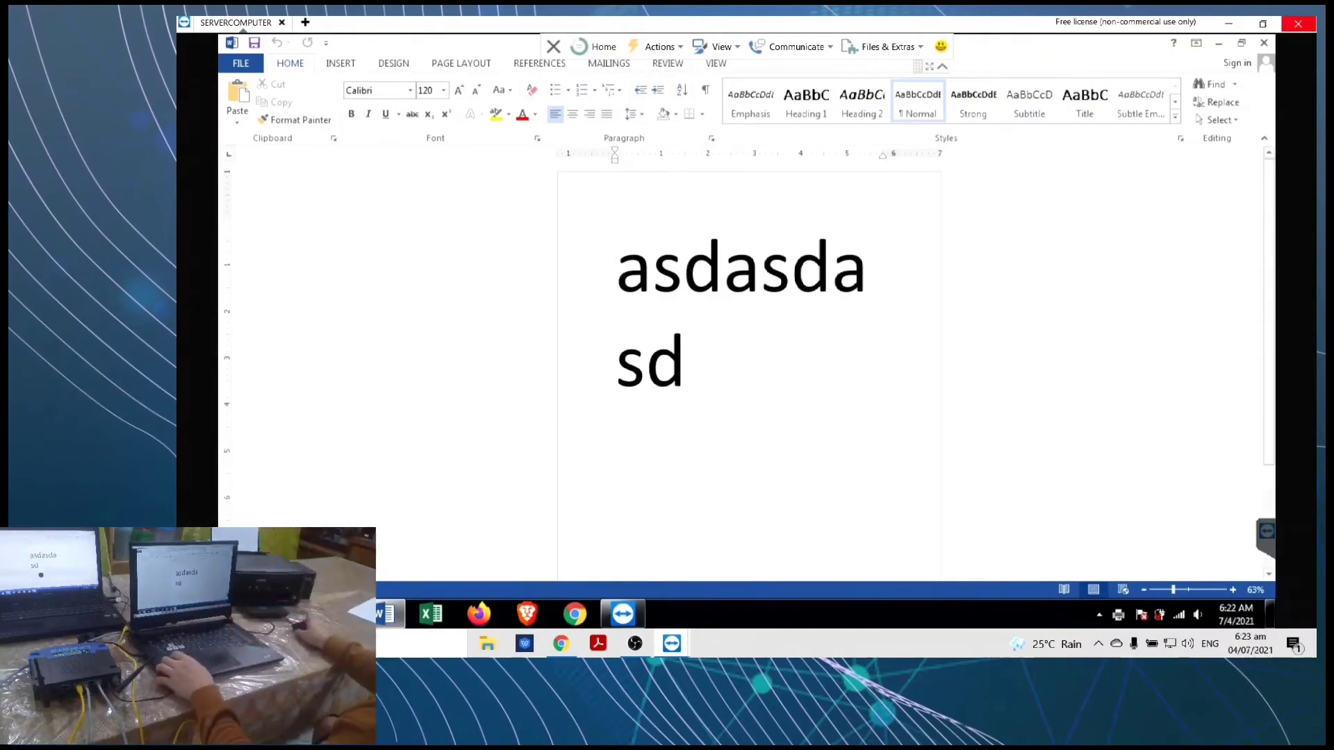
click(1264, 43)
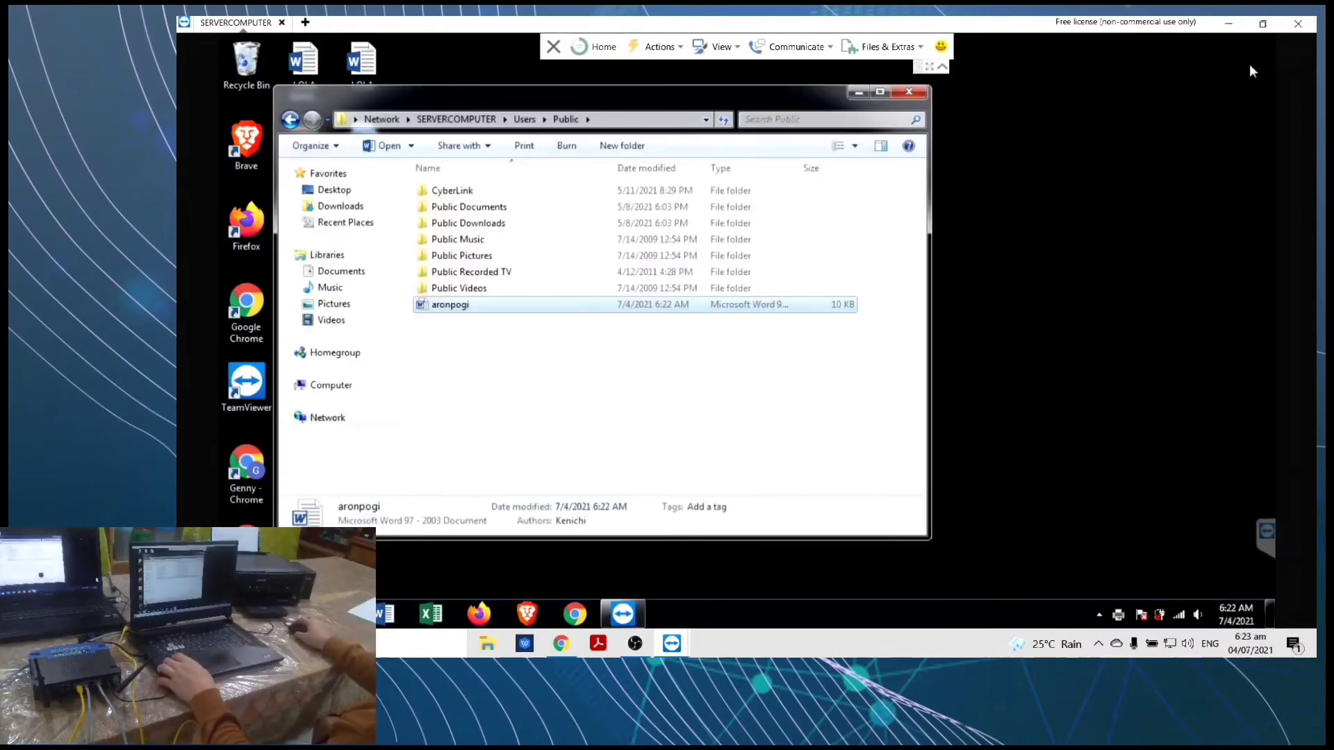
click(909, 91)
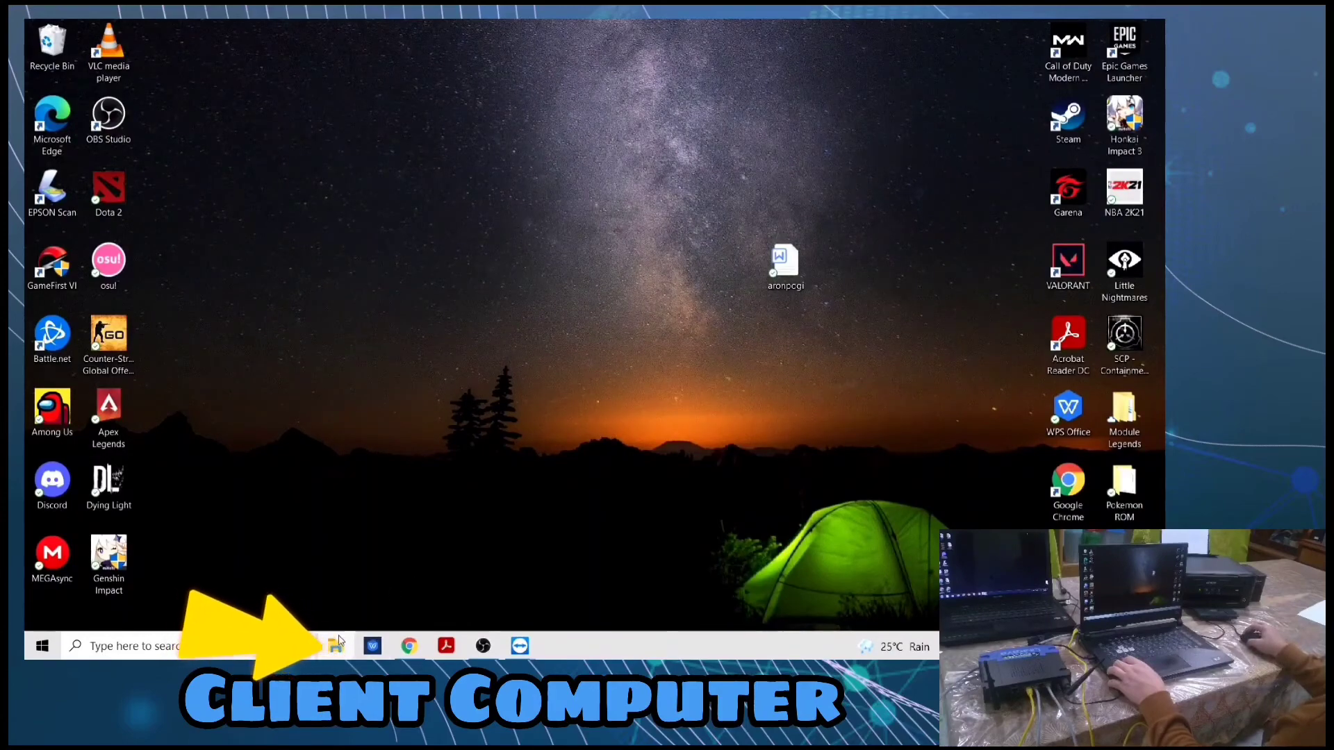
Connect to the EPSON L220 Series shared under Network > SERVERCOMPUTER, then close Explorer
click(336, 645)
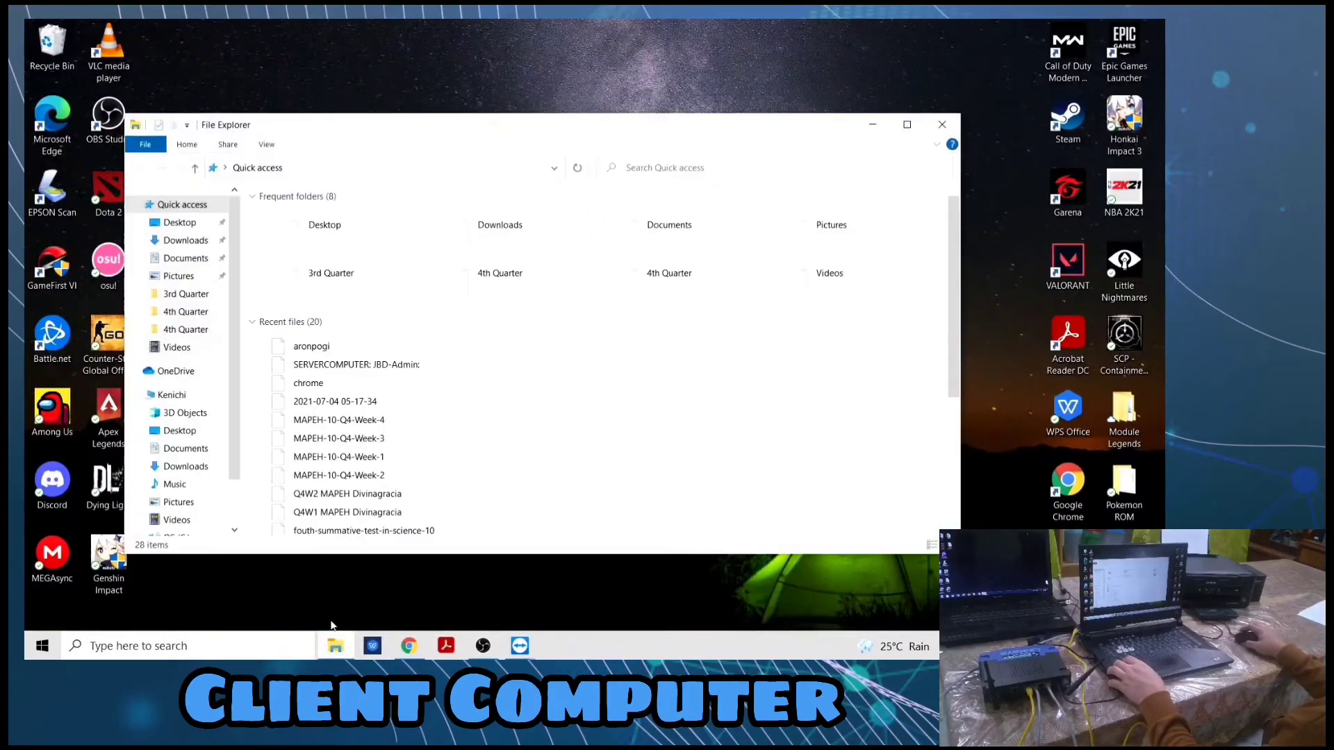
scroll(156, 448, down, 2)
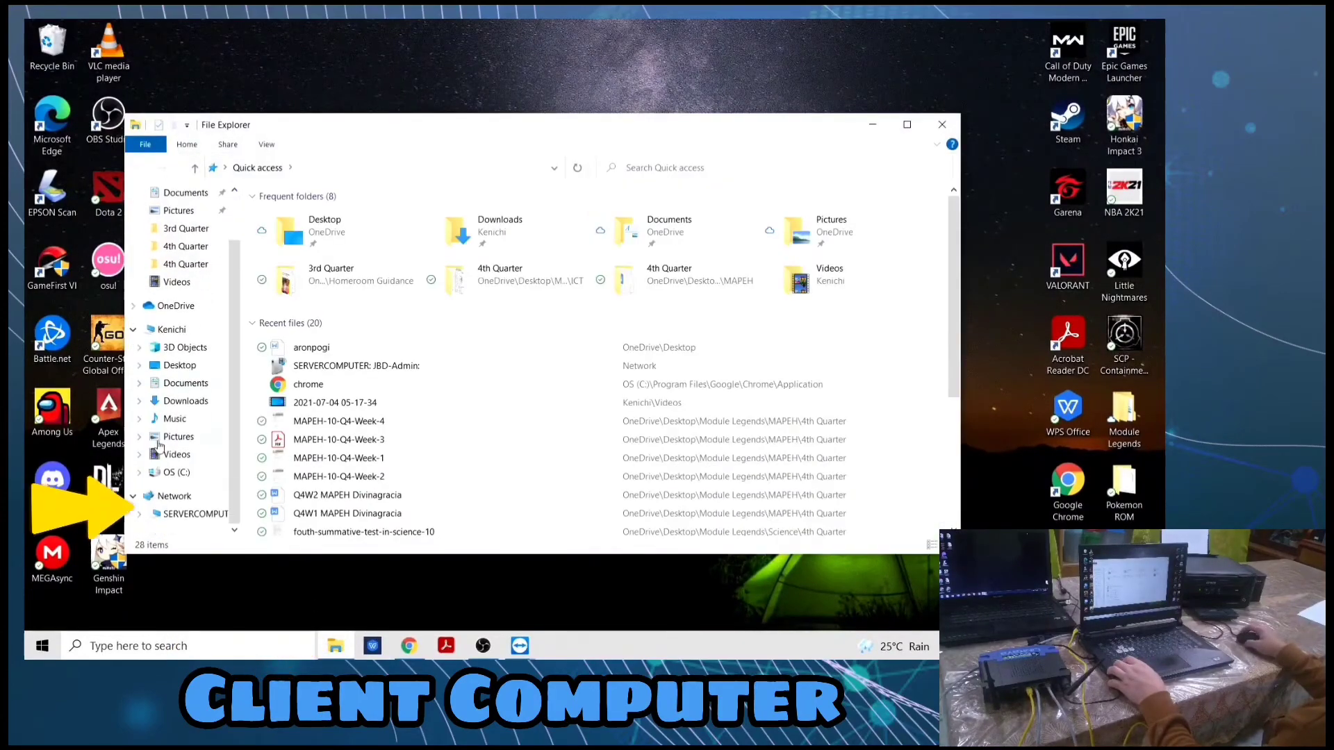
click(199, 514)
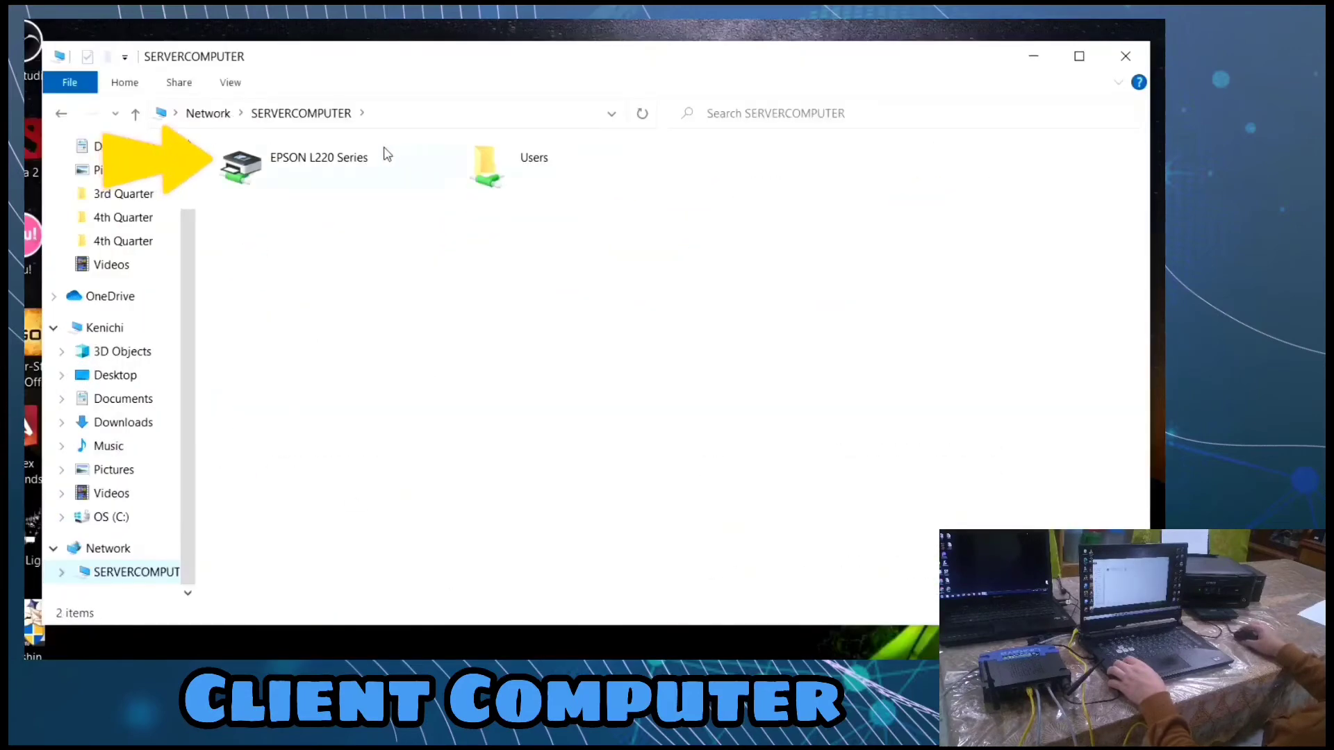
click(375, 185)
right_click(375, 184)
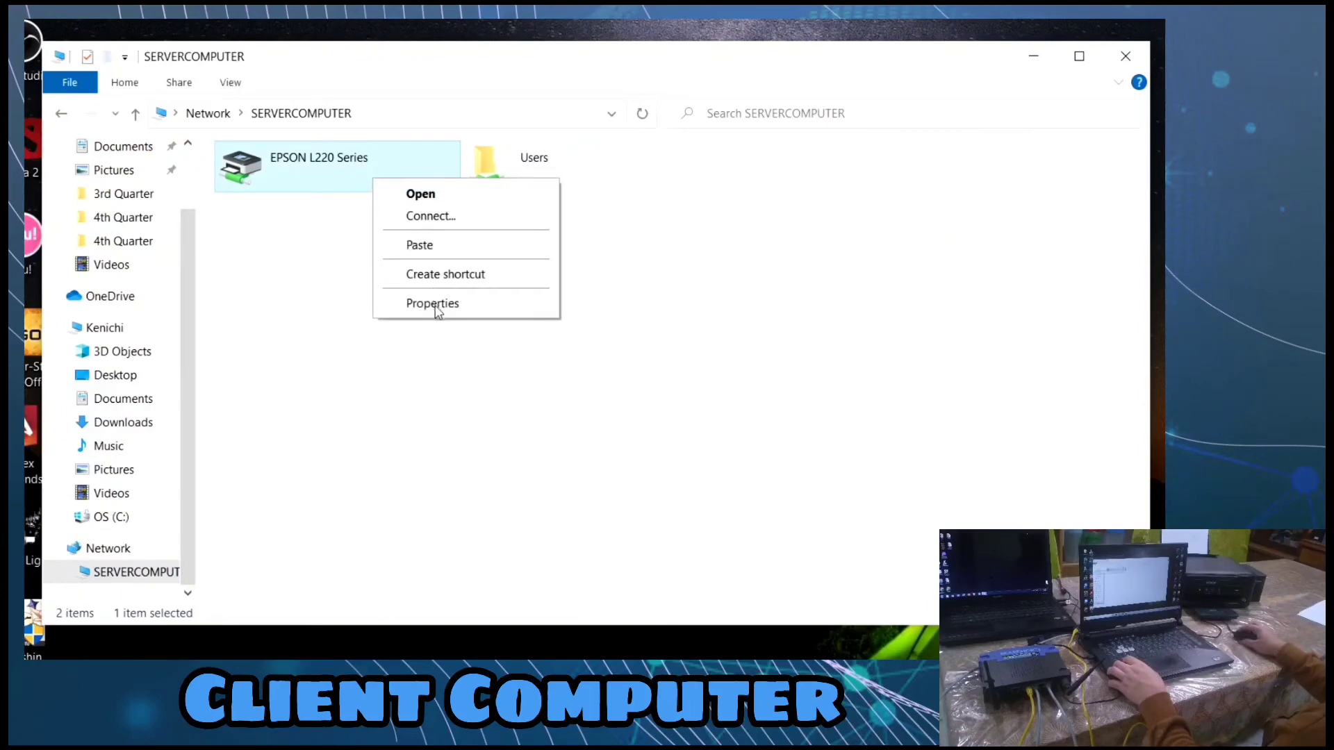
click(464, 221)
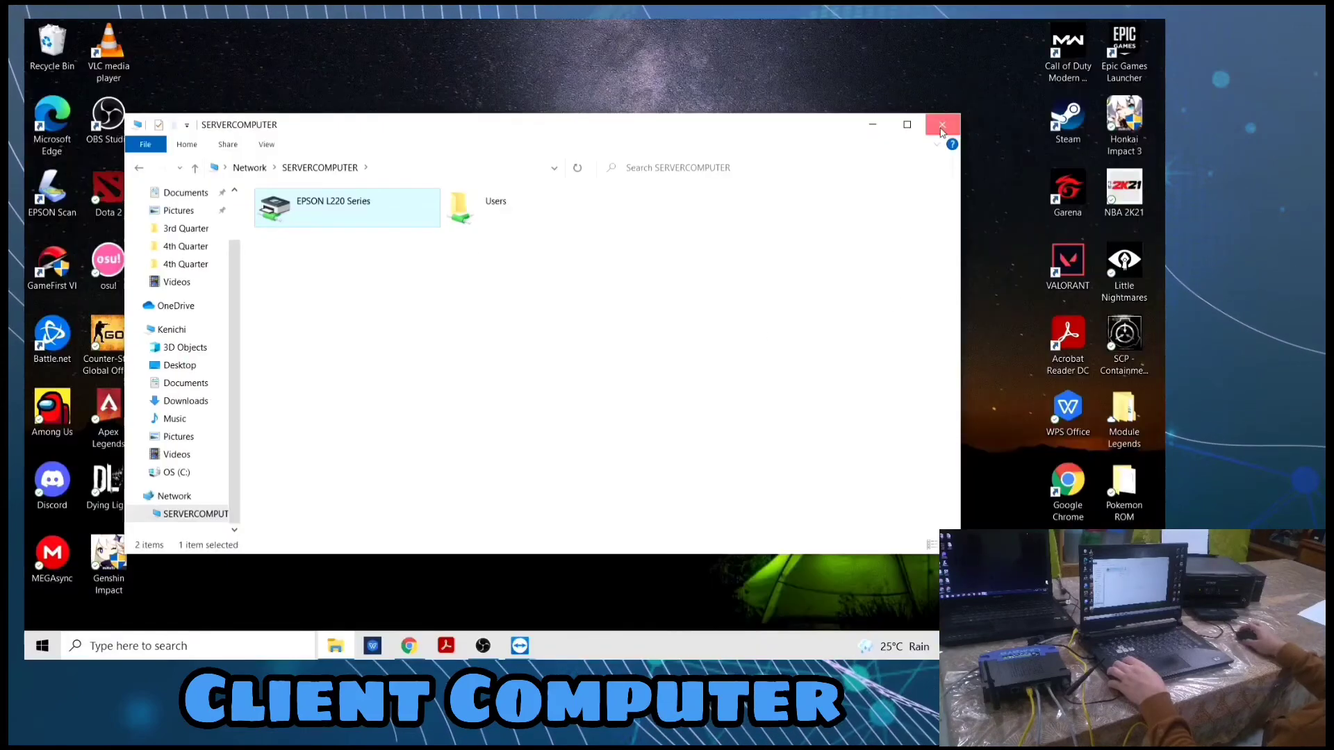
click(1125, 57)
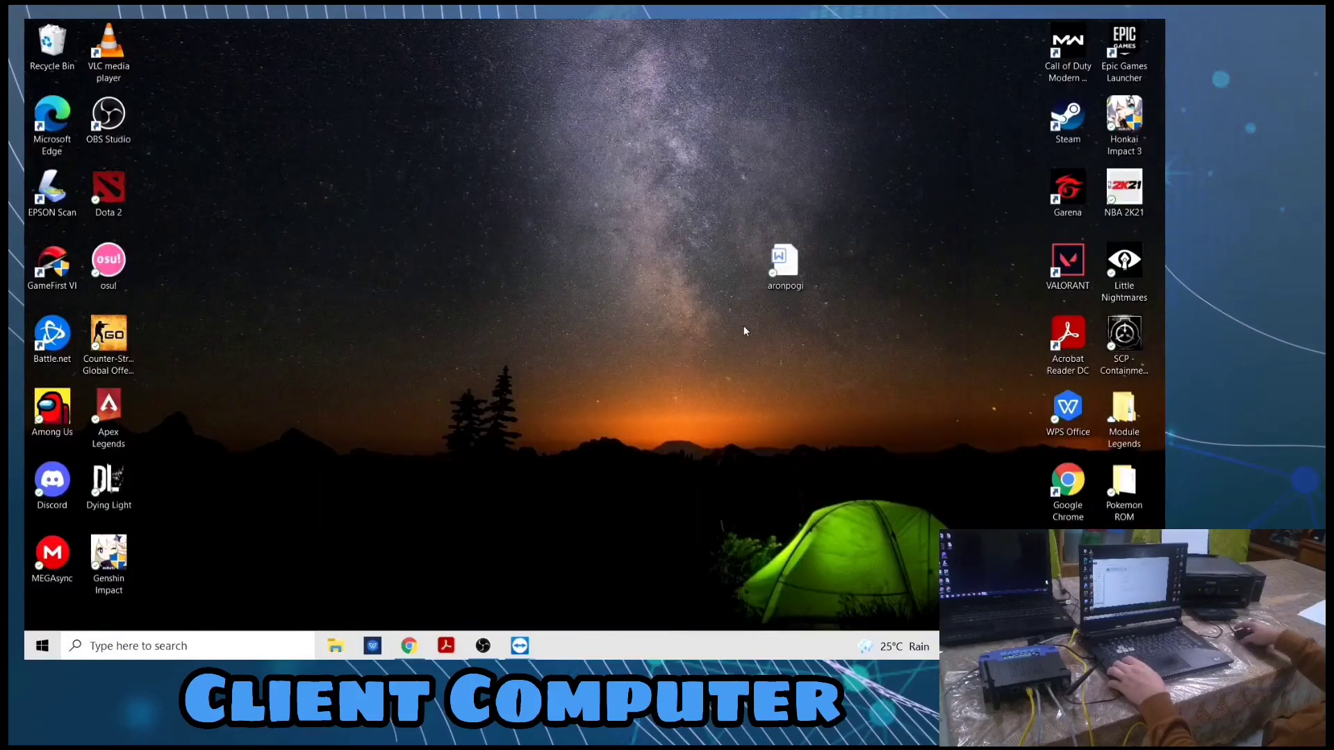
Open aronpogi in WPS Writer and print it to \\SERVERCOMPUTER\EPSON L220 Series
double_click(792, 270)
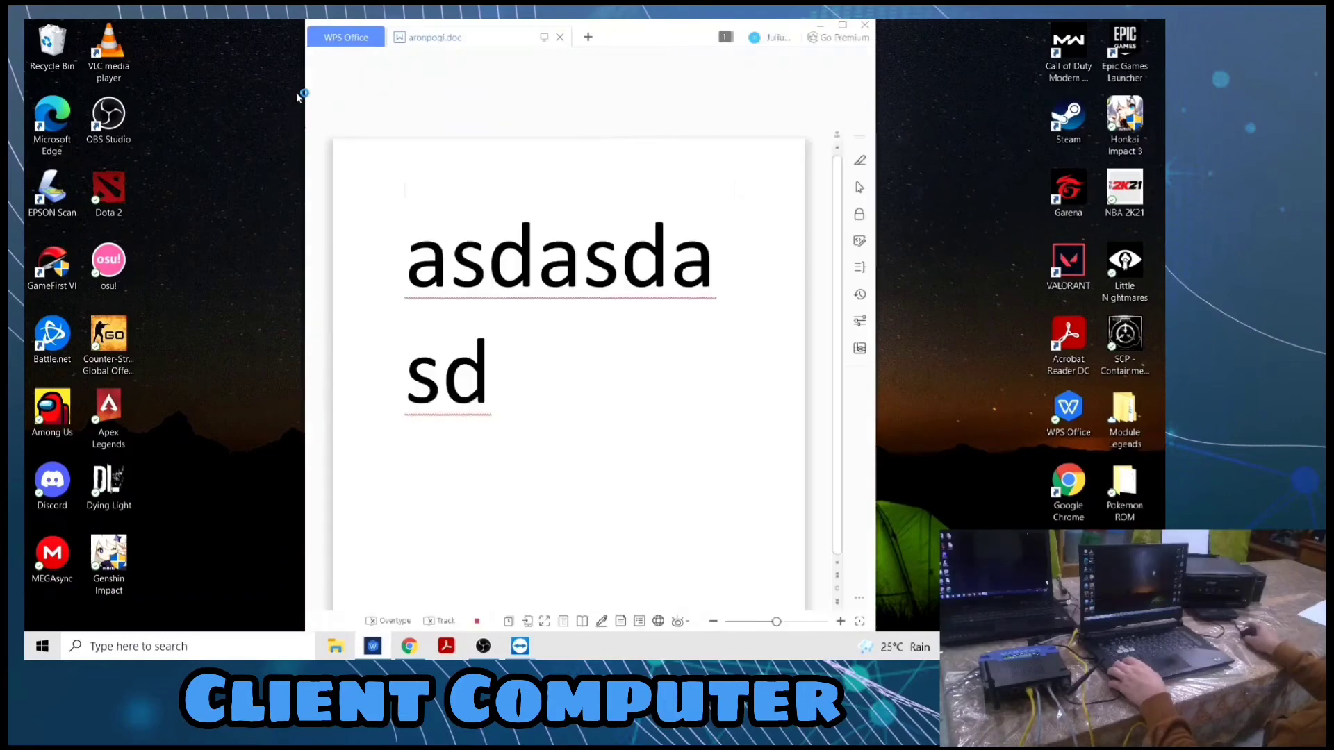
click(334, 63)
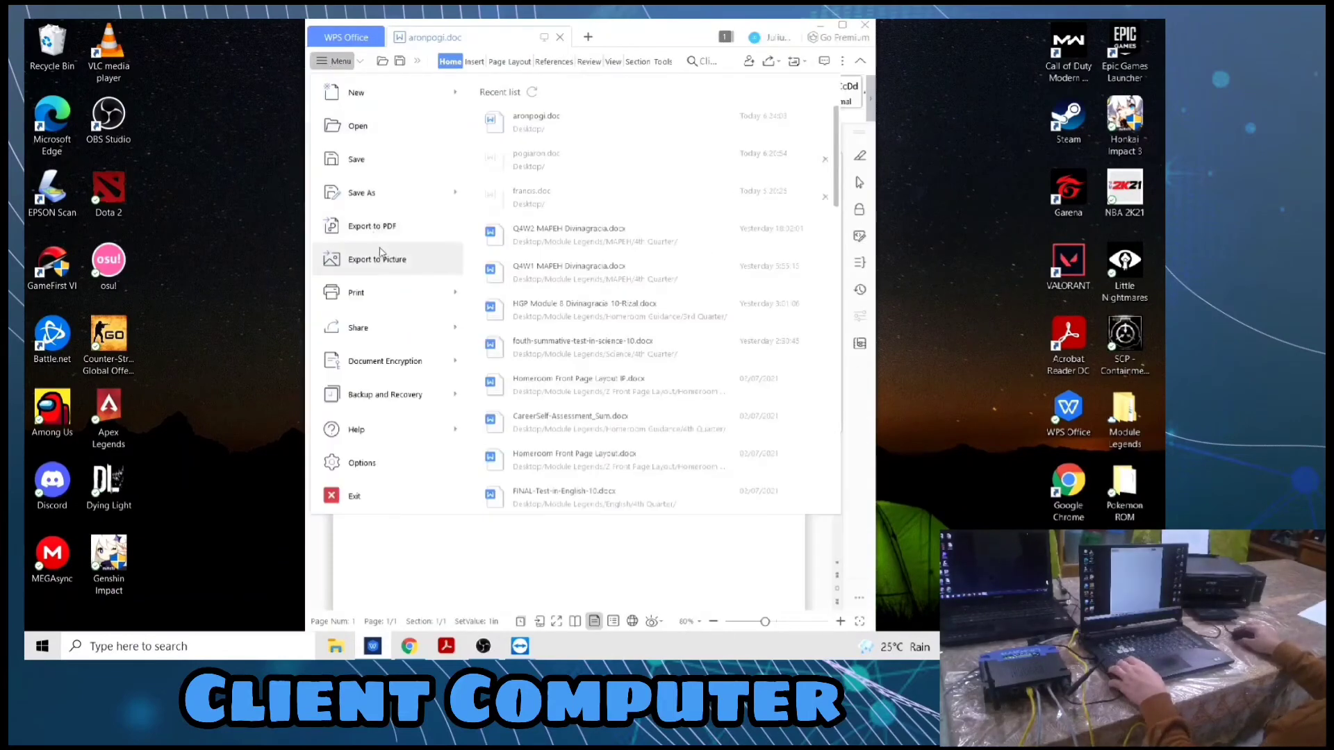
click(387, 288)
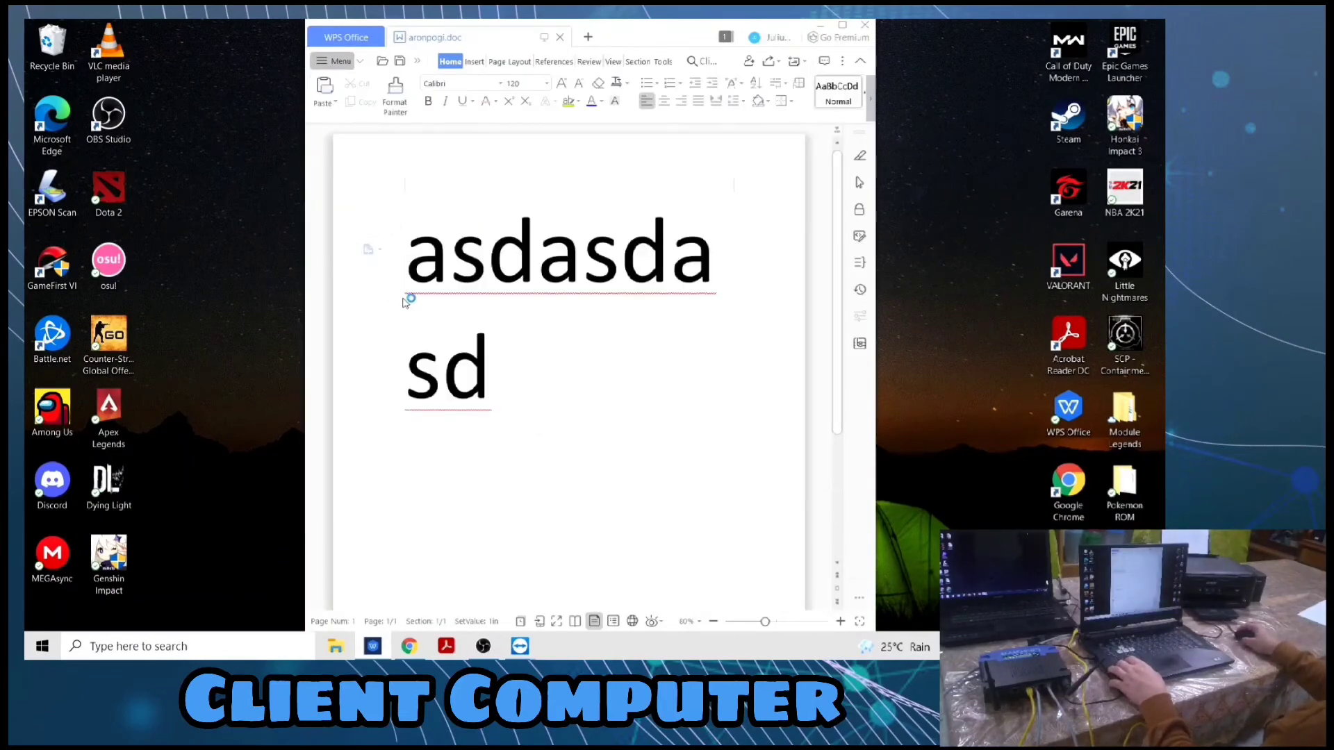
click(609, 210)
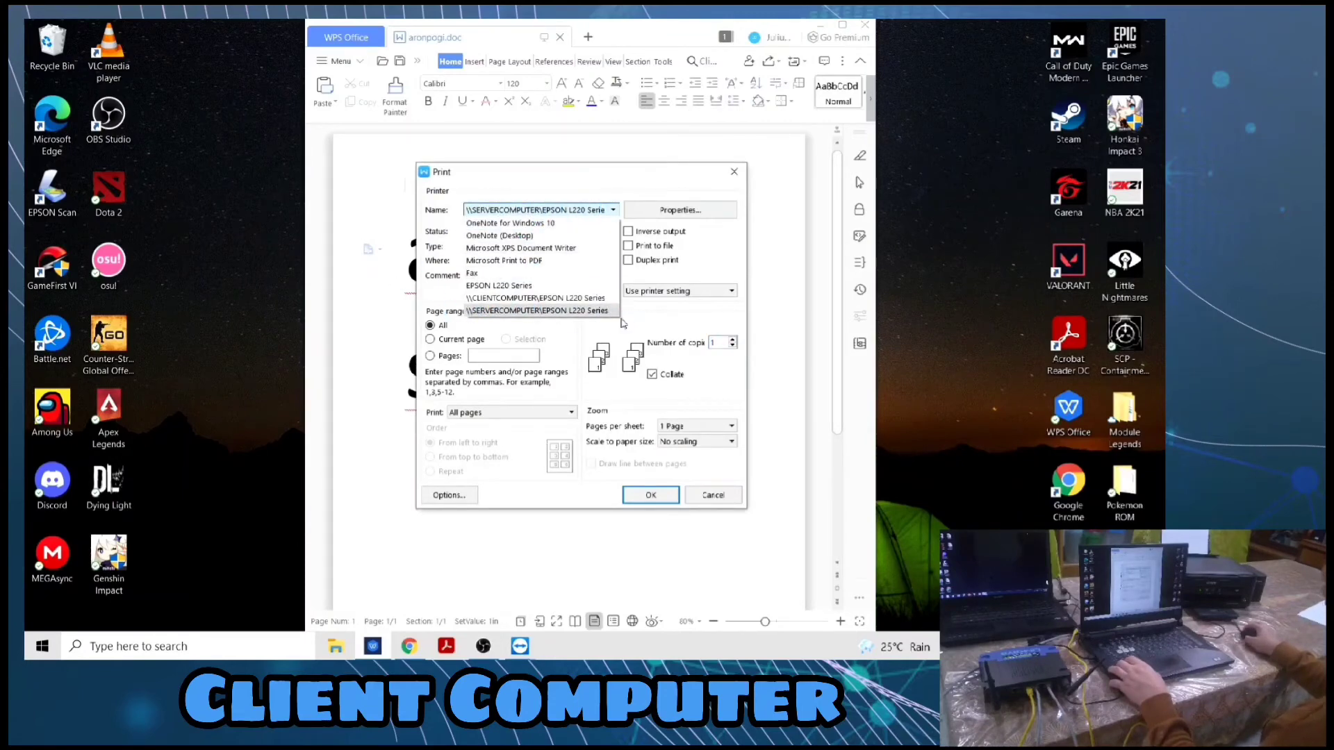
click(589, 311)
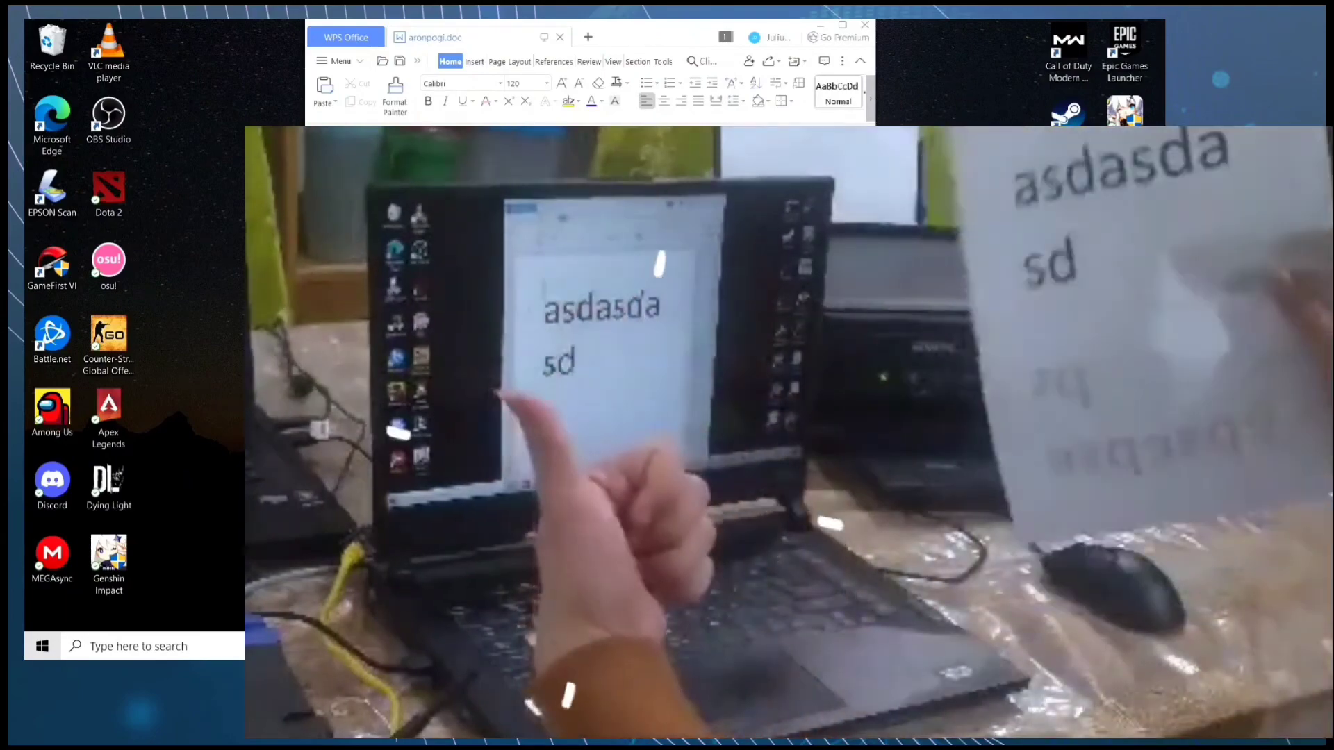
Clear the WPS Office window to the bare desktop with Windows+D
key(super+d)
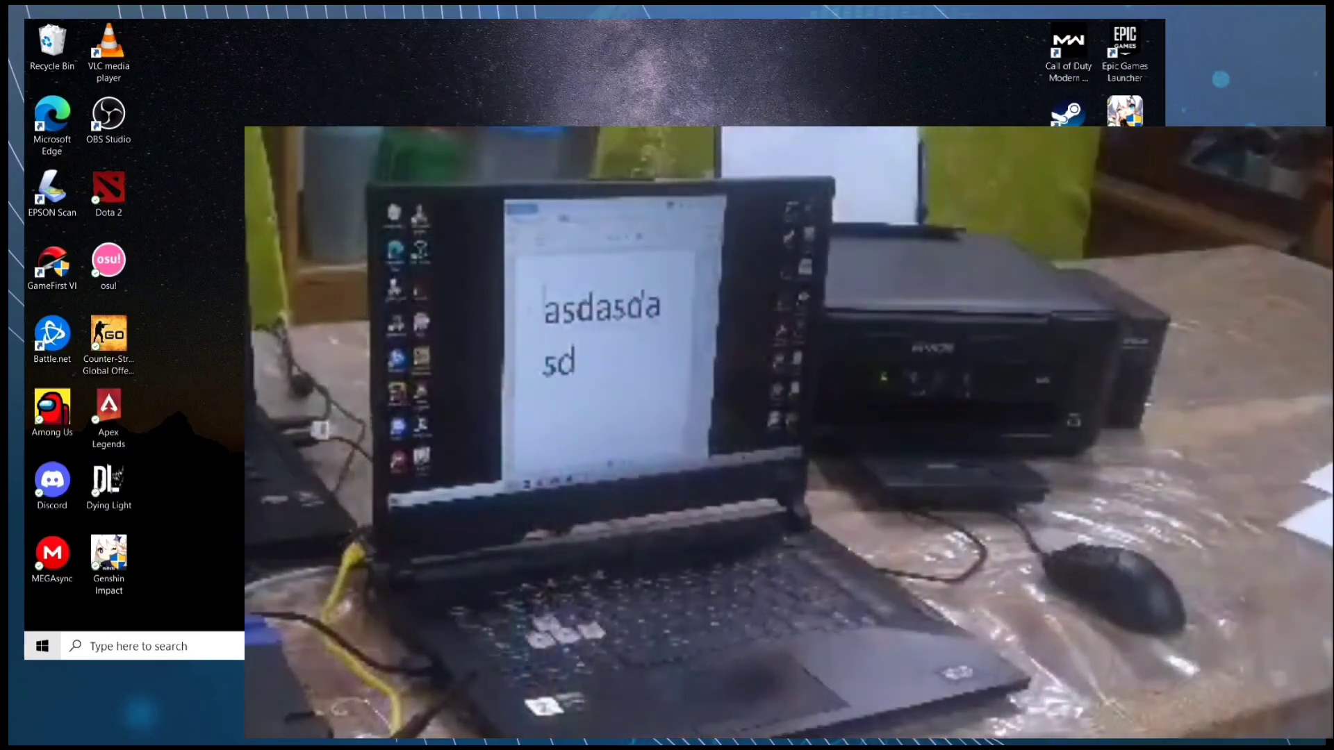